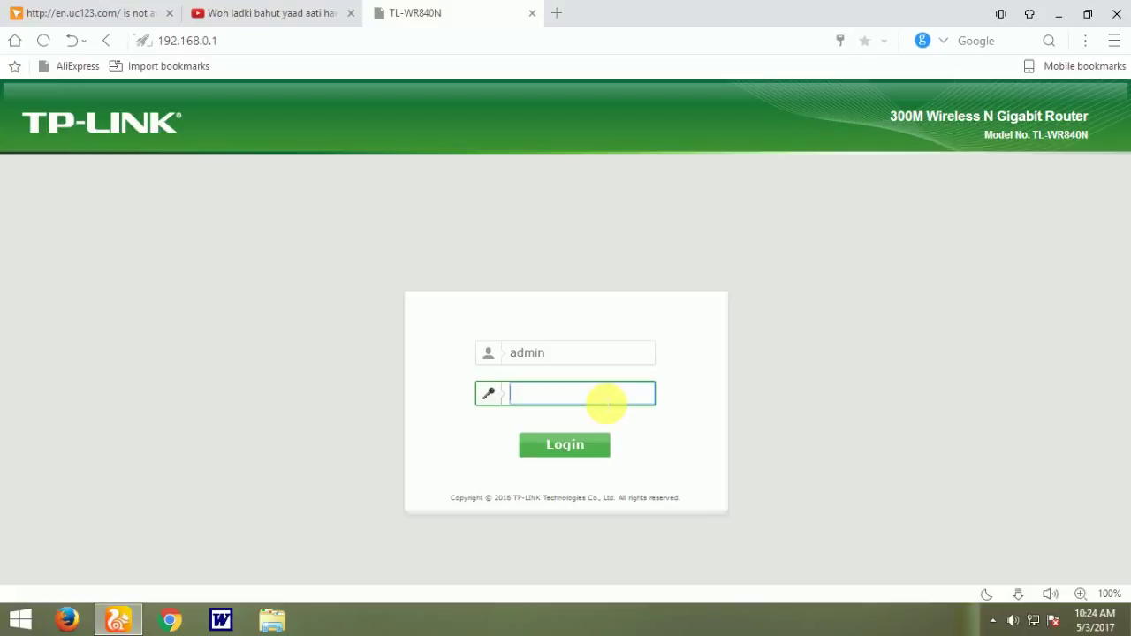
Step: Log in with the admin account password and decline the browser's offer to save it
{"action": "type", "text": "admin"}
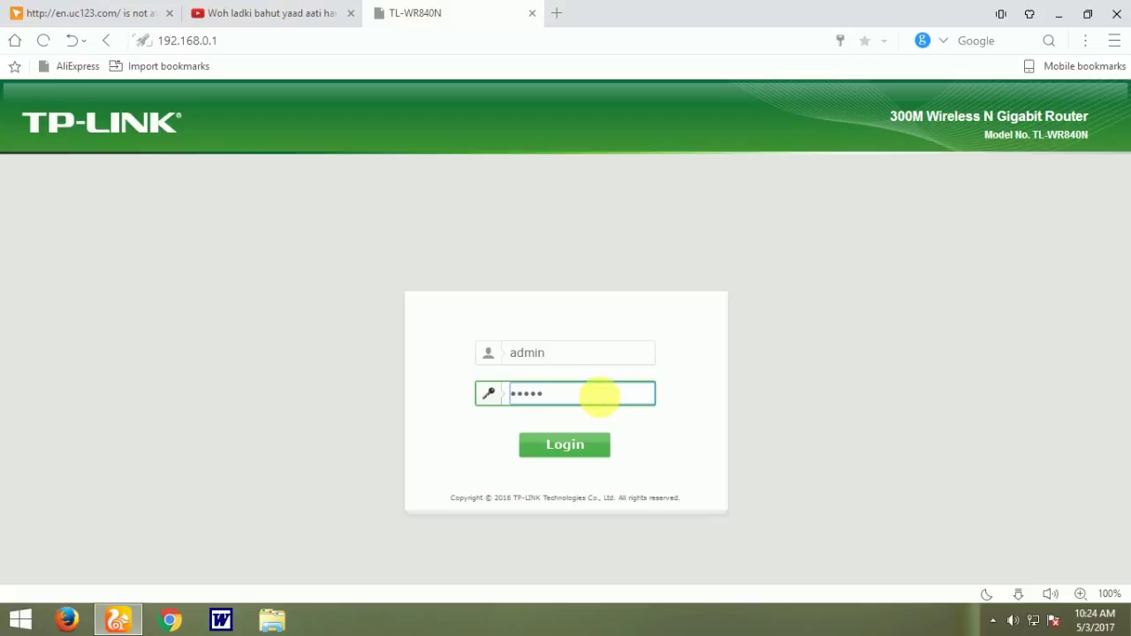
{"action": "key", "text": "Return"}
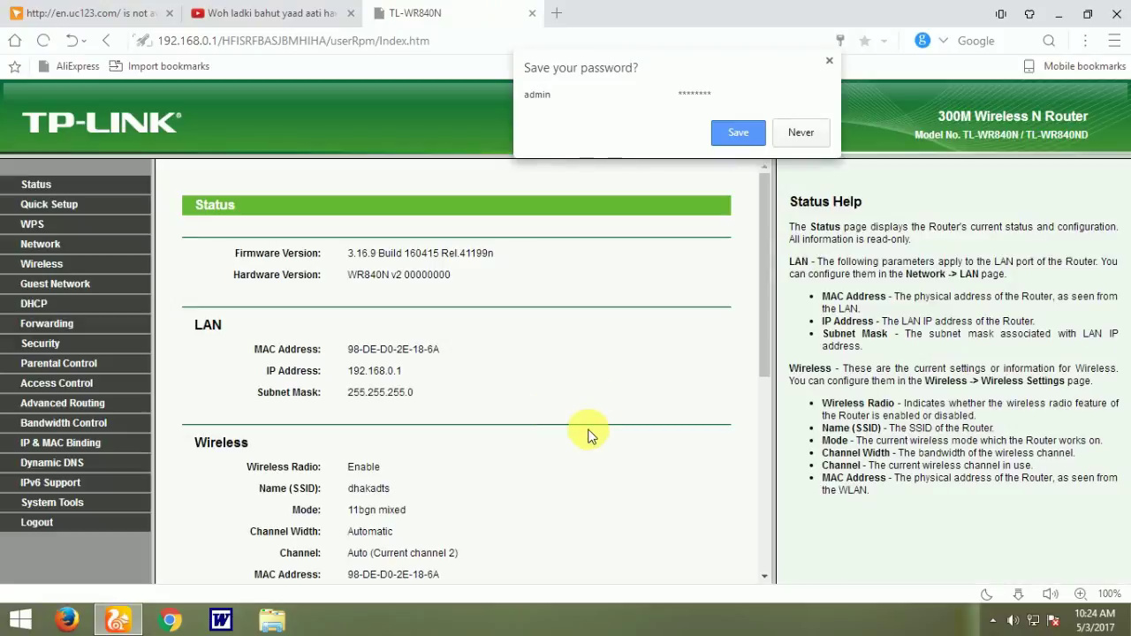
{"action": "left_click", "coordinate": [830, 61]}
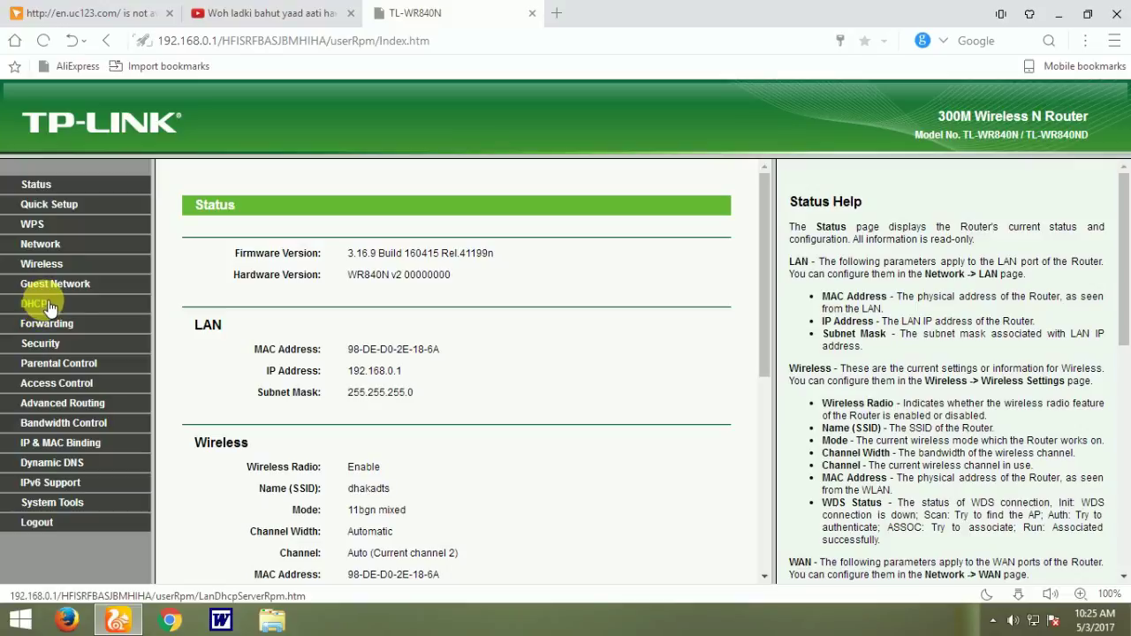
Step: On DHCP Settings, change the End IP Address from 192.168.0.199 to 192.168.0.109
{"action": "left_click", "coordinate": [51, 305]}
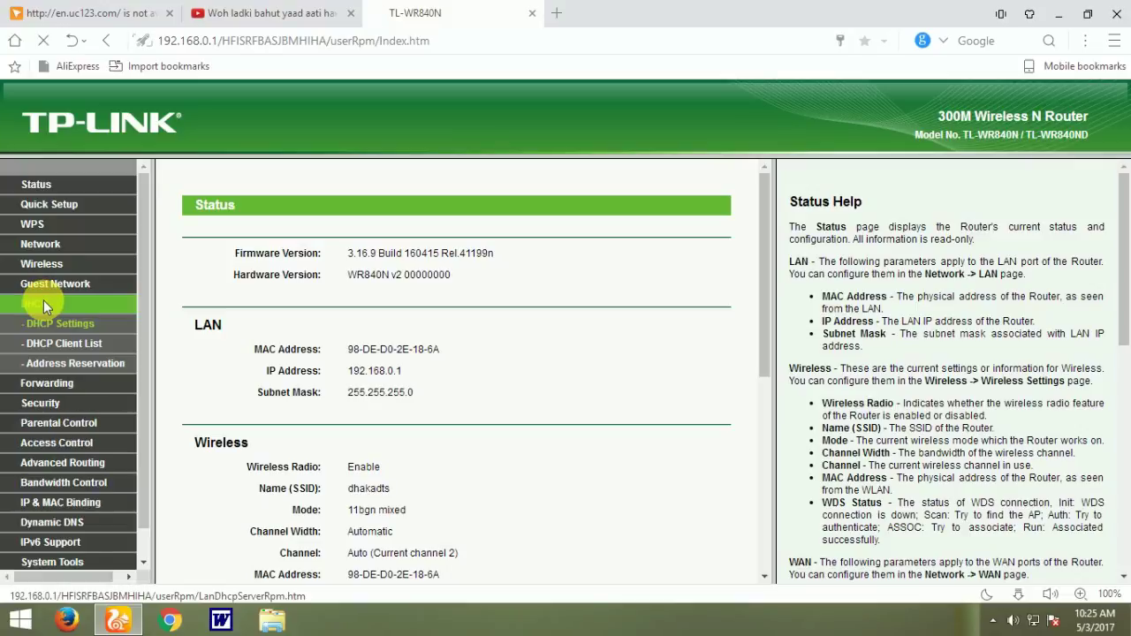
{"action": "left_click", "coordinate": [992, 620]}
{"action": "left_click", "coordinate": [649, 535]}
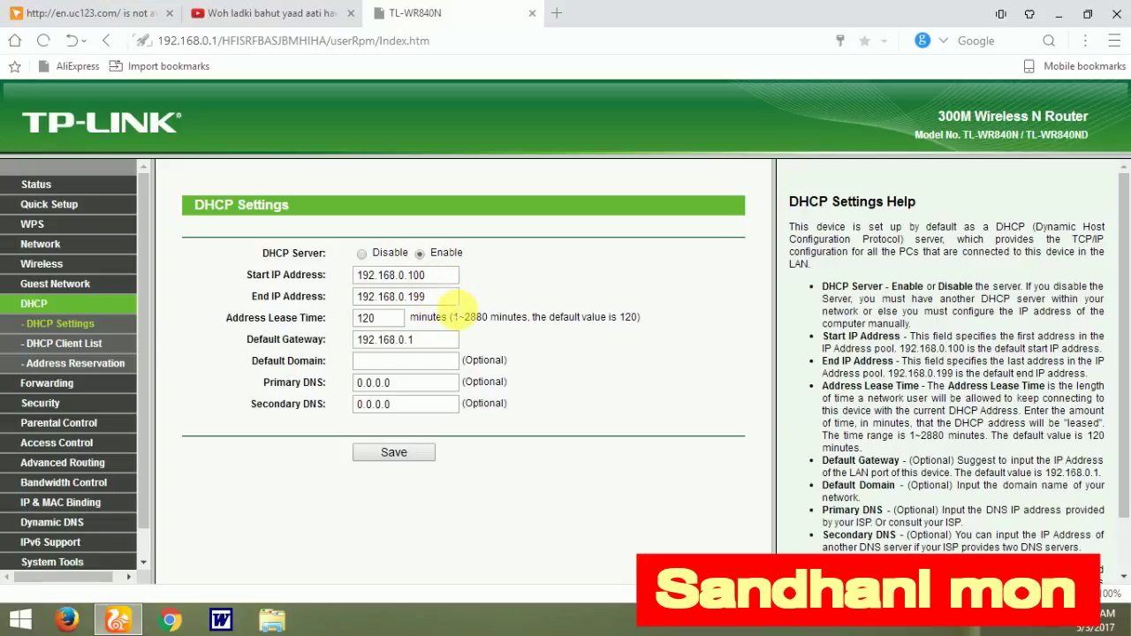
{"action": "left_click", "coordinate": [446, 298]}
{"action": "key", "text": "BackSpace"}
{"action": "key", "text": "BackSpace"}
{"action": "type", "text": "0"}
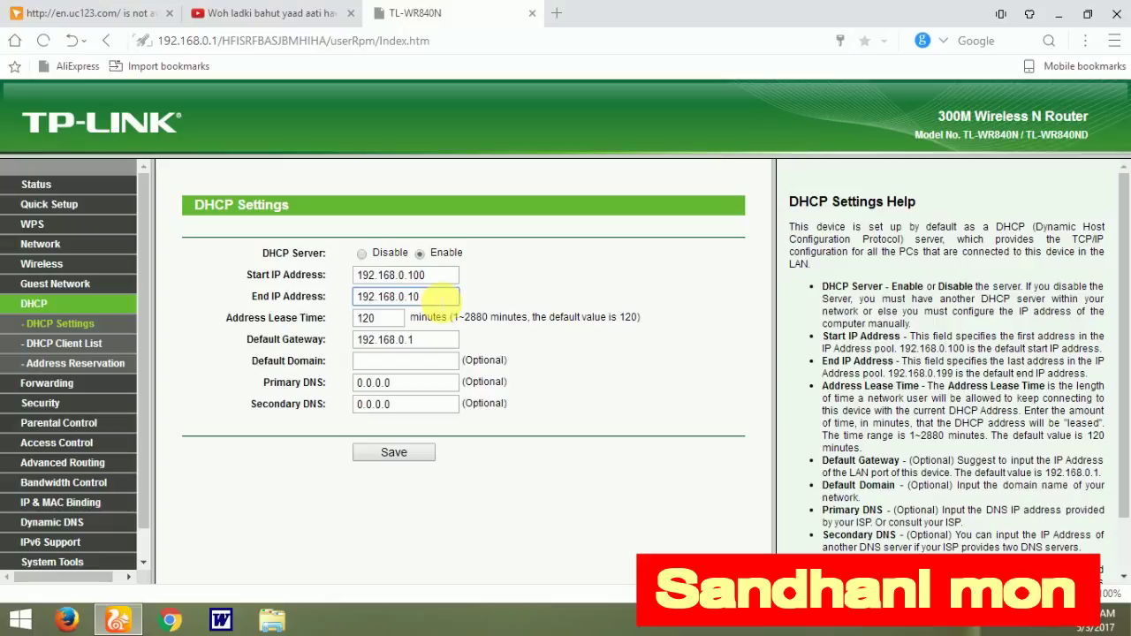
{"action": "type", "text": "9"}
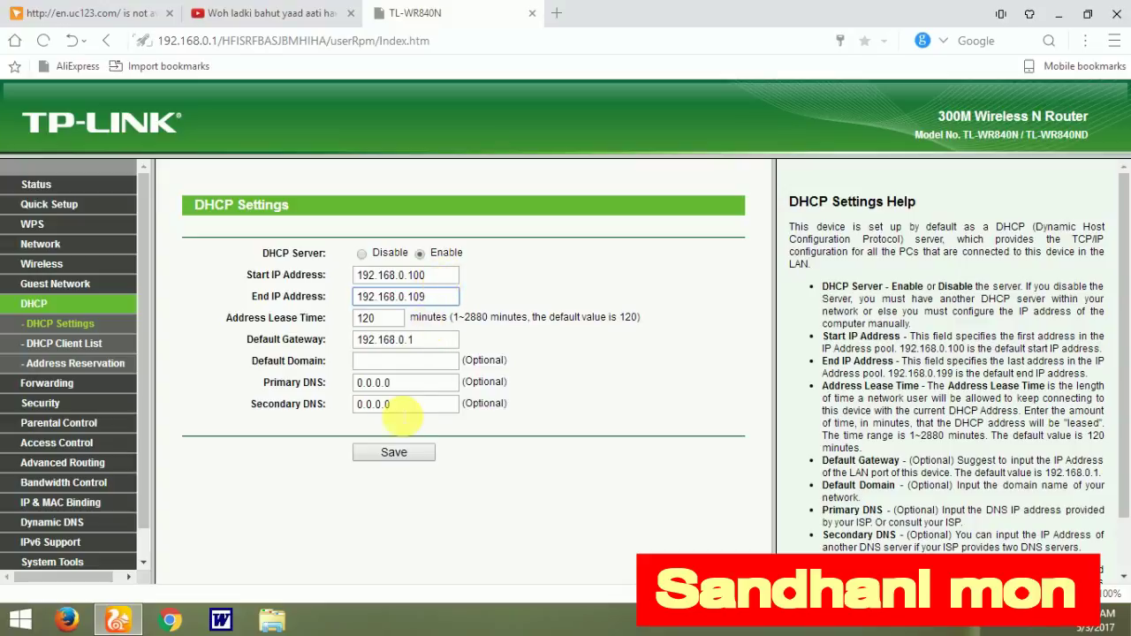
Step: Save the narrowed DHCP range, then reboot the router and confirm the restart
{"action": "left_click", "coordinate": [397, 455]}
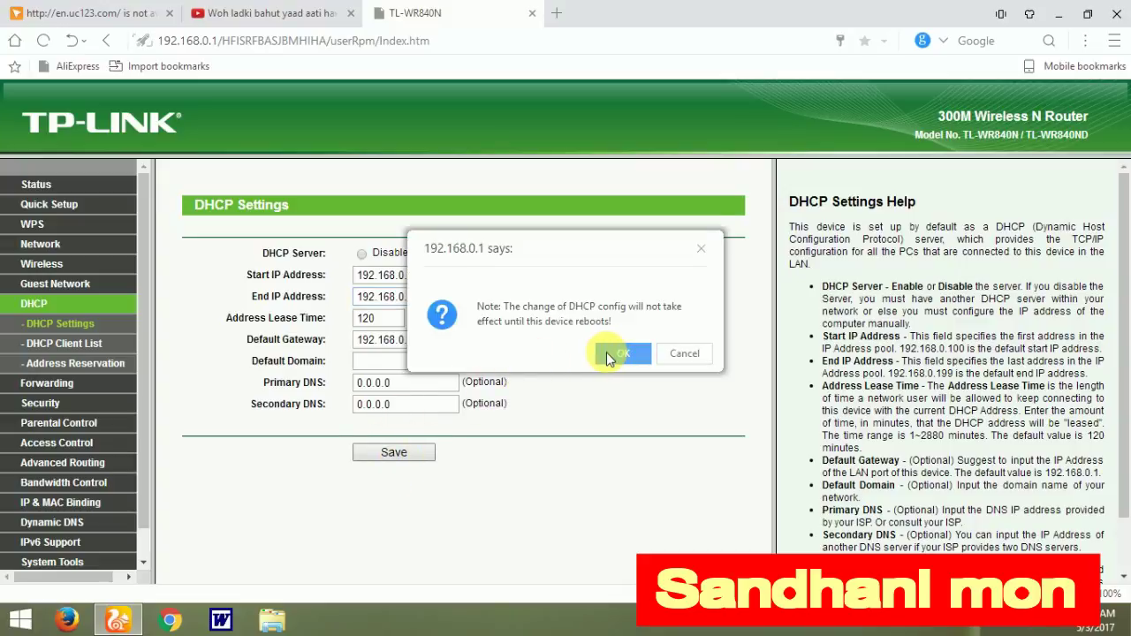
{"action": "left_click", "coordinate": [613, 354]}
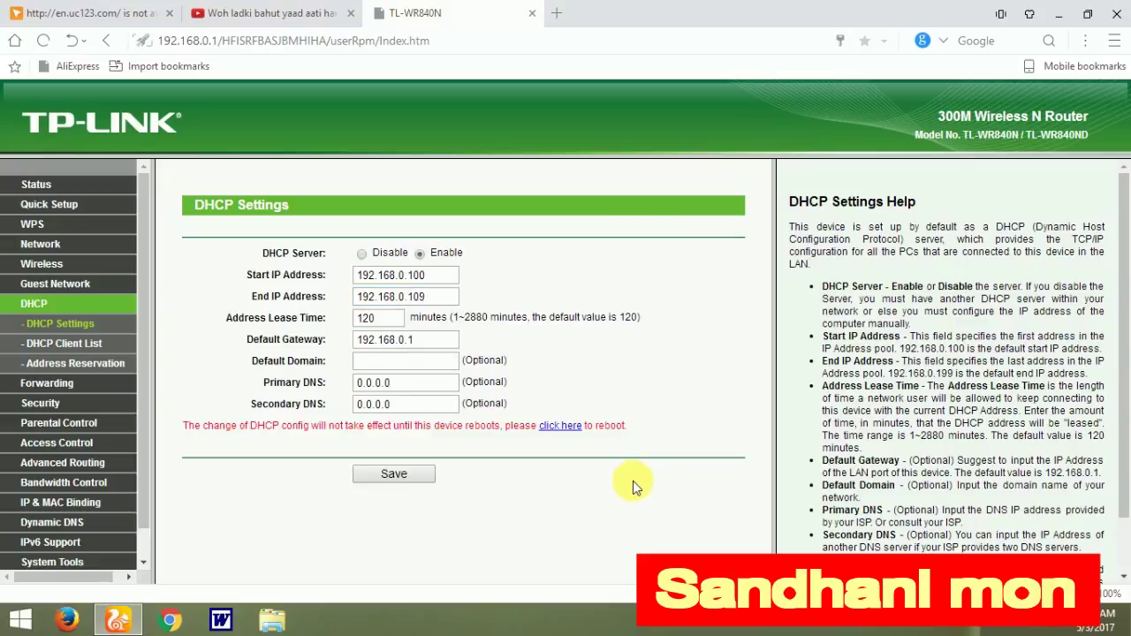
{"action": "left_click", "coordinate": [572, 428]}
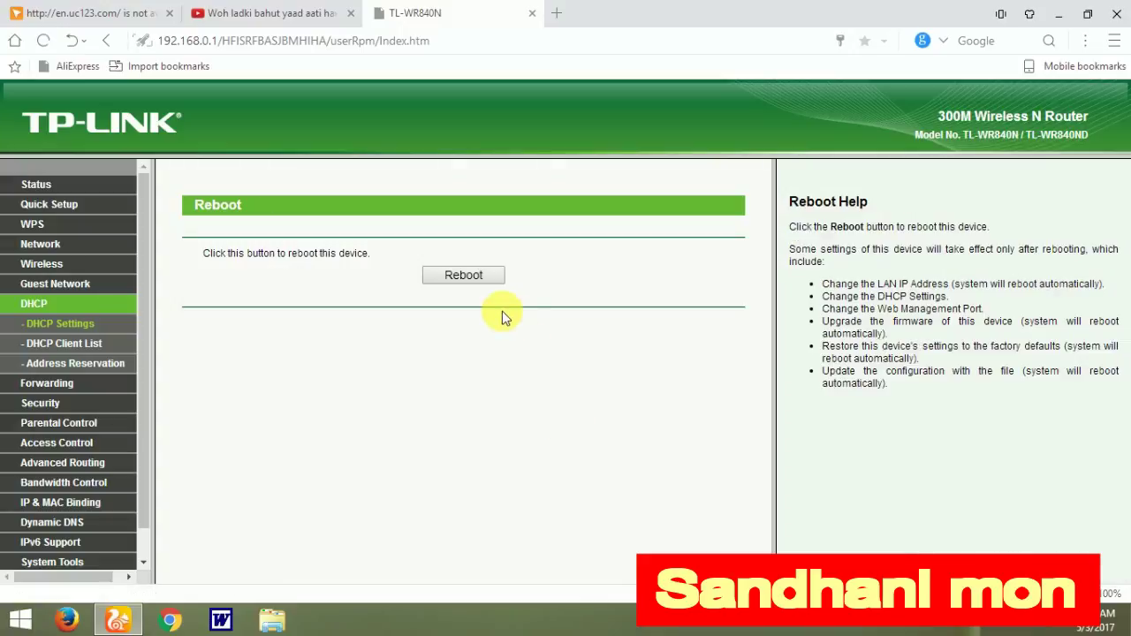
{"action": "left_click", "coordinate": [467, 276]}
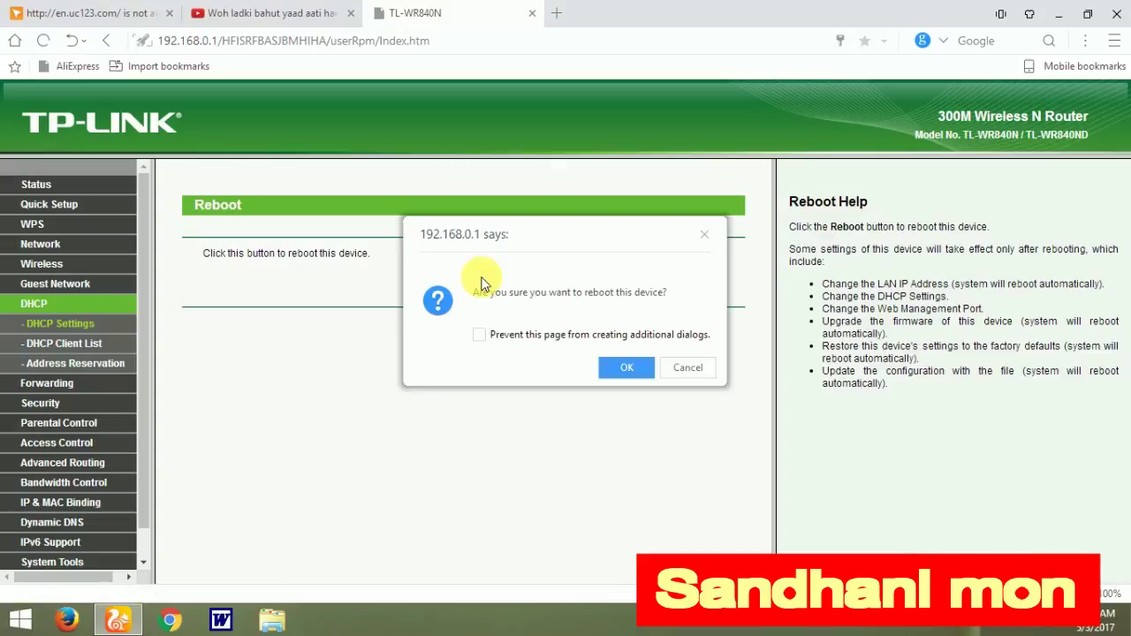
{"action": "left_click", "coordinate": [612, 365]}
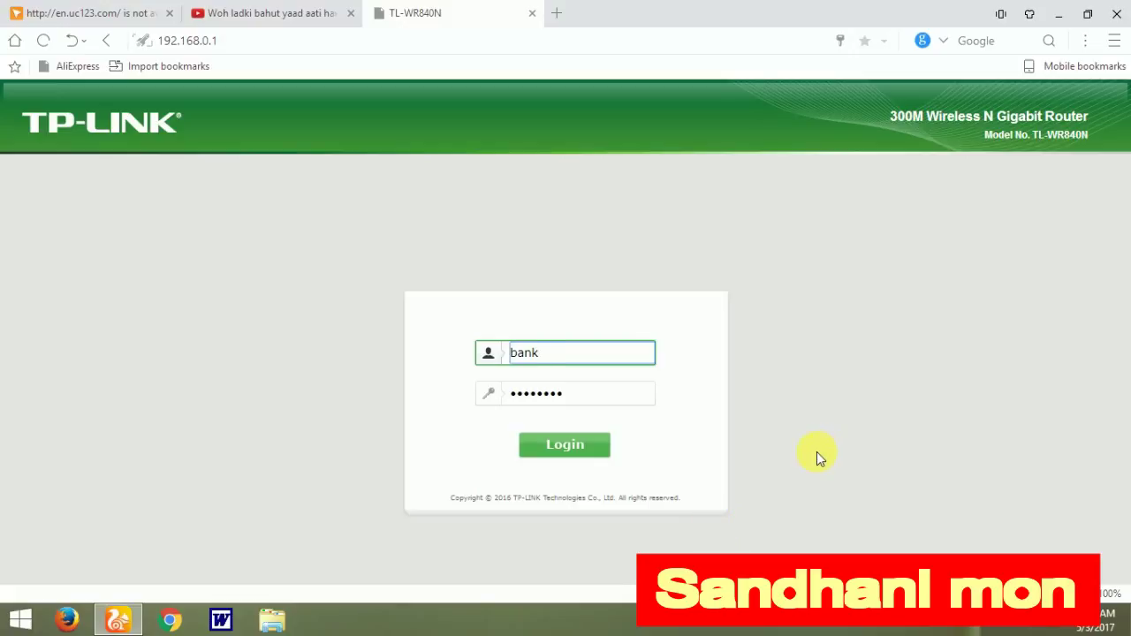
Step: Log back in with user name admin and its password, dismissing the save-password prompt
{"action": "key", "text": "BackSpace"}
{"action": "key", "text": "BackSpace"}
{"action": "key", "text": "BackSpace"}
{"action": "key", "text": "BackSpace"}
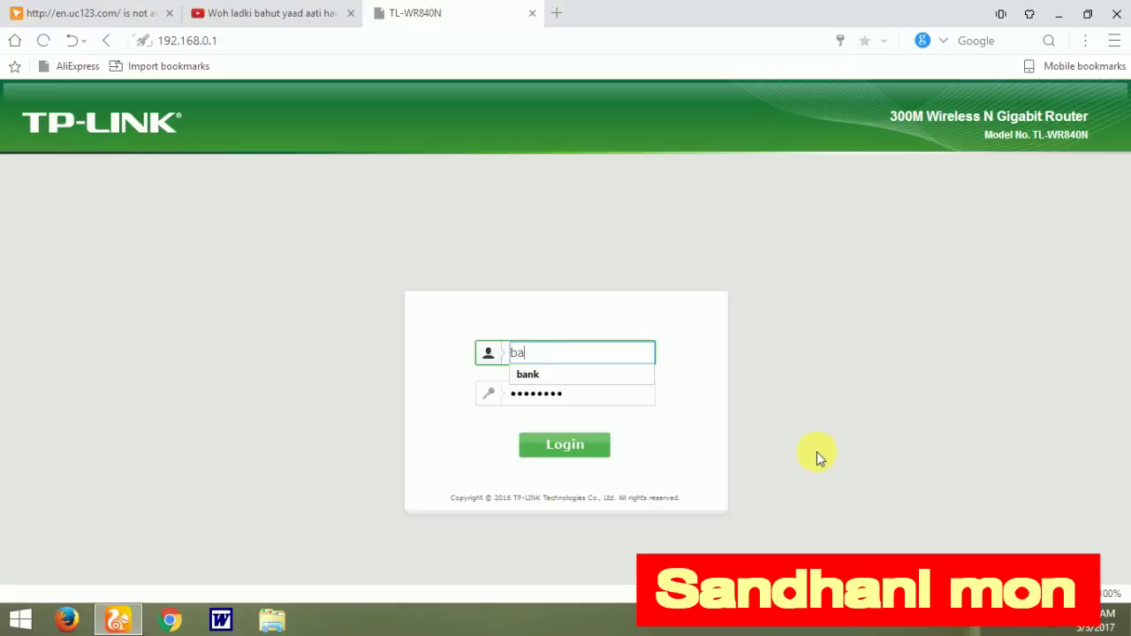
{"action": "type", "text": "ad"}
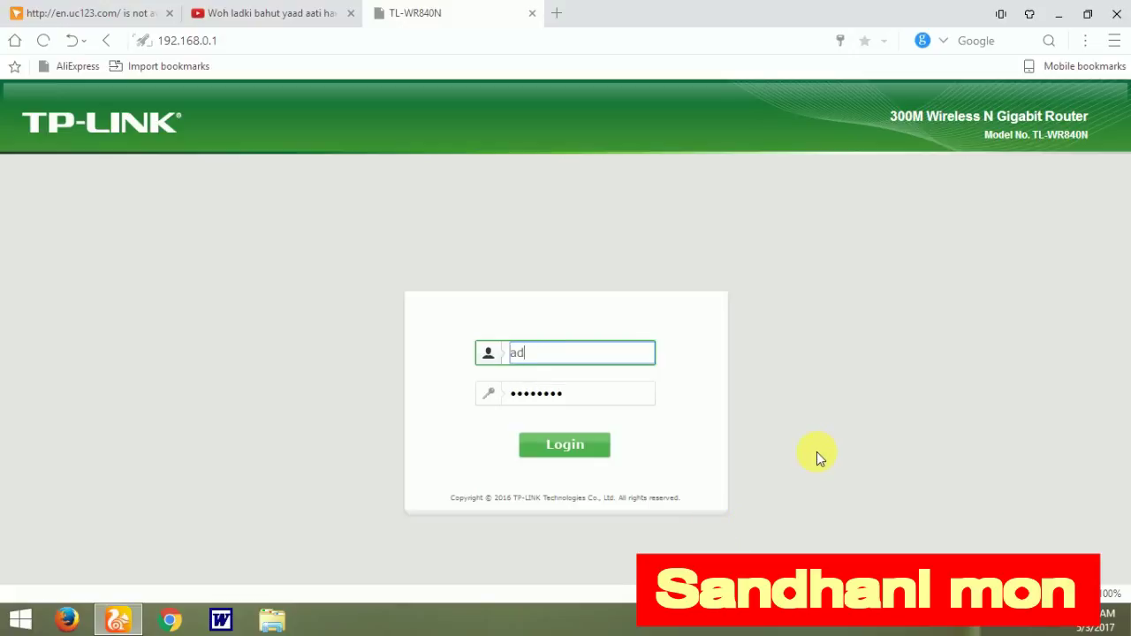
{"action": "type", "text": "min"}
{"action": "left_click", "coordinate": [637, 400]}
{"action": "key", "text": "BackSpace"}
{"action": "key", "text": "BackSpace"}
{"action": "key", "text": "BackSpace"}
{"action": "key", "text": "BackSpace"}
{"action": "key", "text": "BackSpace"}
{"action": "key", "text": "BackSpace"}
{"action": "key", "text": "BackSpace"}
{"action": "key", "text": "BackSpace"}
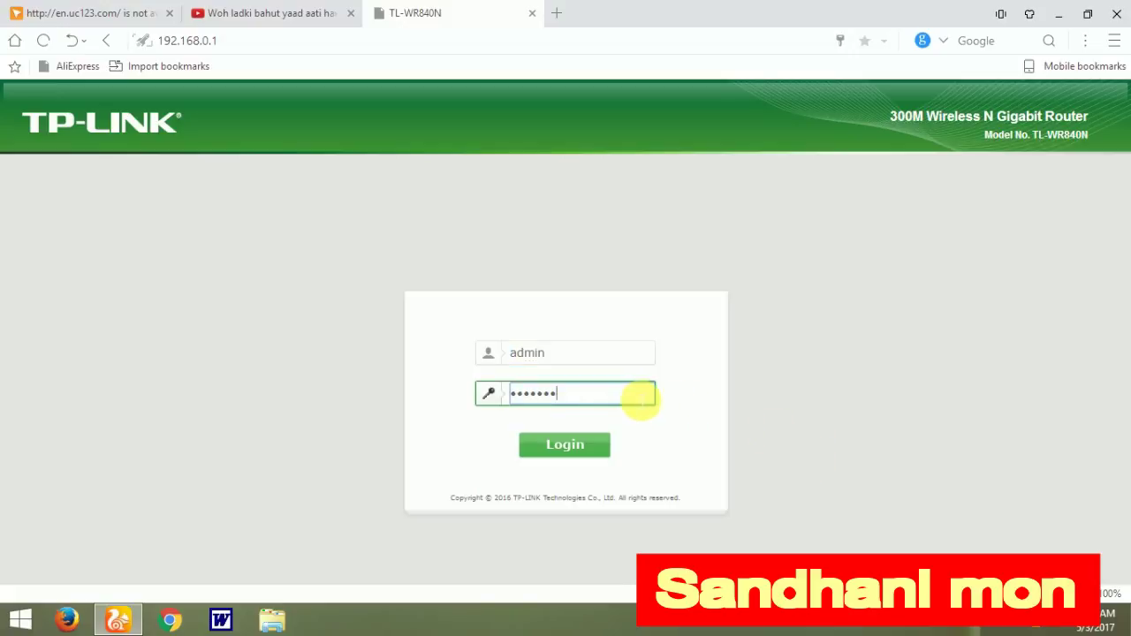
{"action": "type", "text": "ad"}
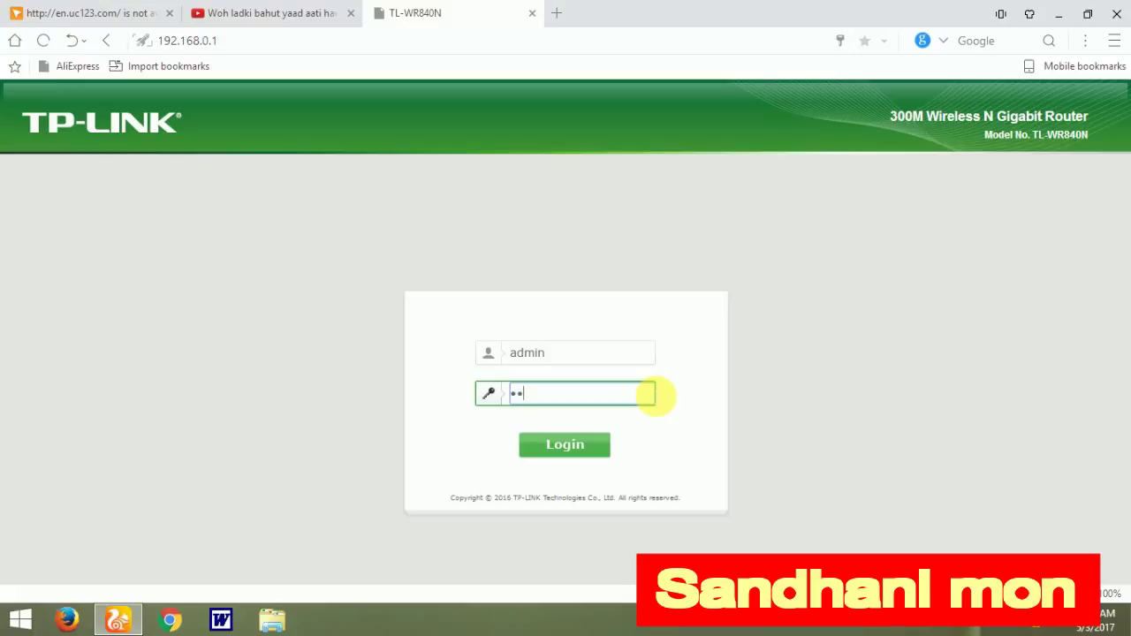
{"action": "type", "text": "min"}
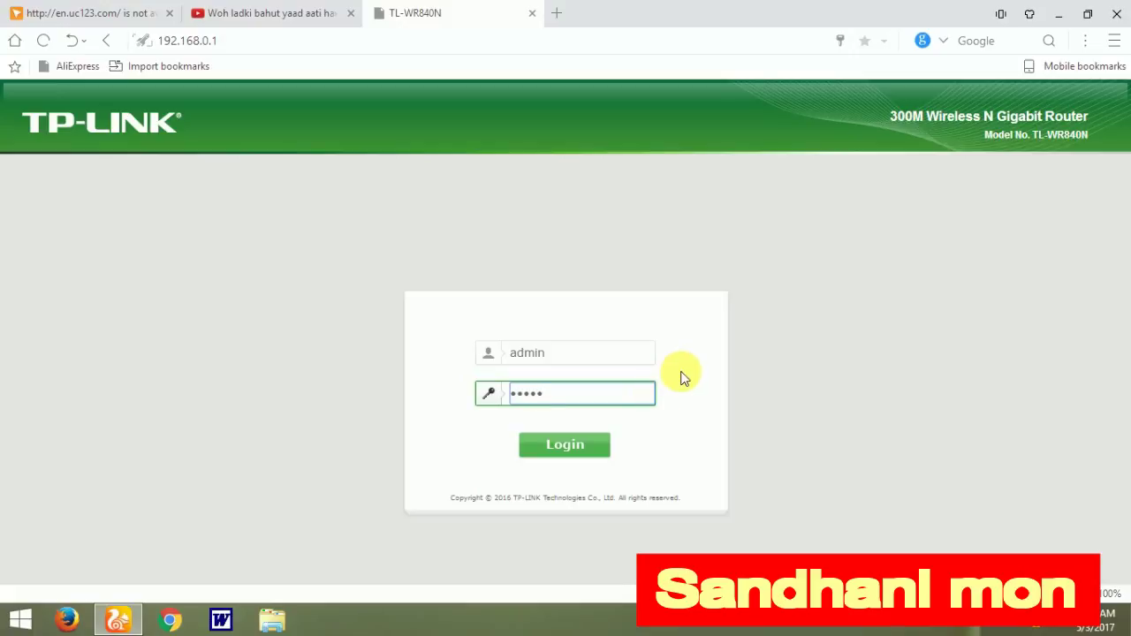
{"action": "key", "text": "Return"}
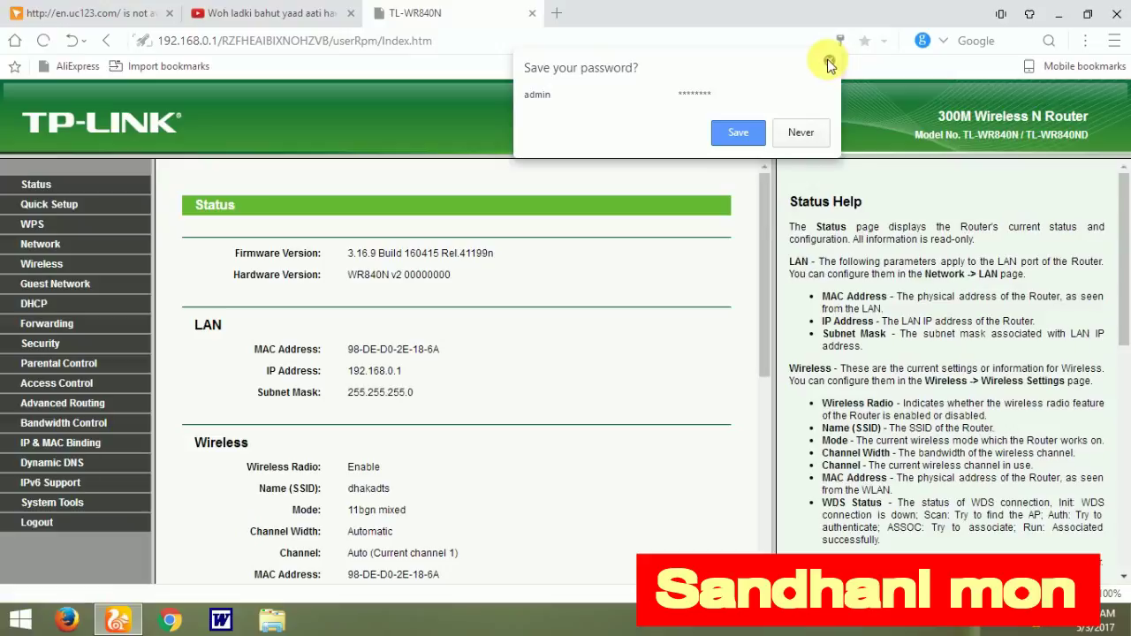
{"action": "left_click", "coordinate": [828, 61]}
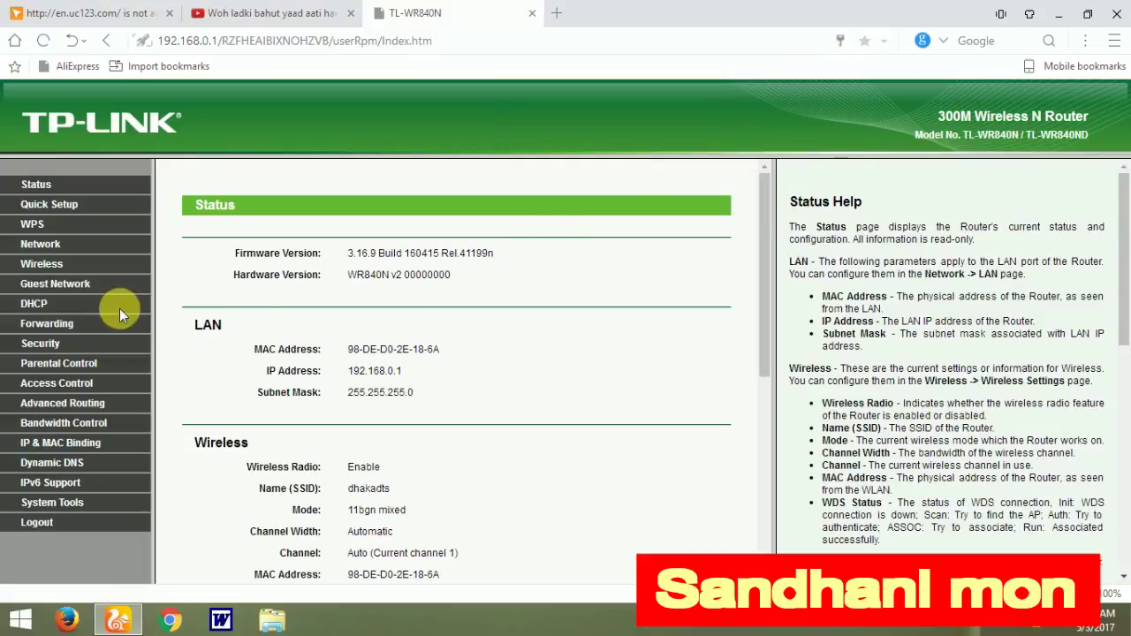
{"action": "right_click", "coordinate": [1040, 623]}
Step: Close Network and Sharing Center, confirm the pool ends at 192.168.0.109, and view DHCP clients
{"action": "left_click", "coordinate": [981, 613]}
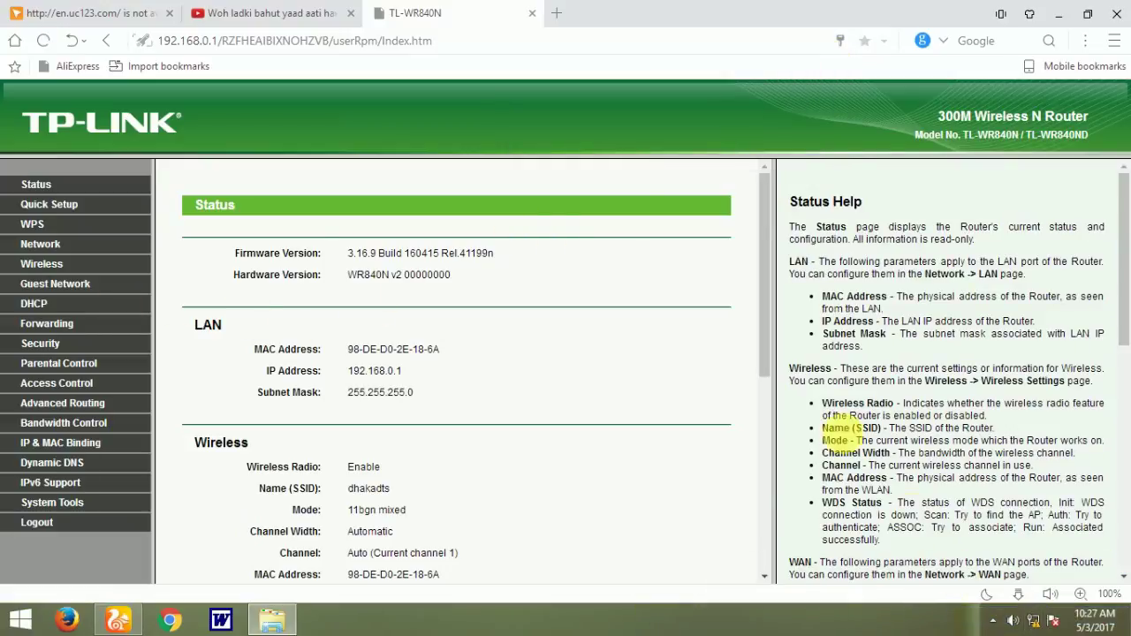
{"action": "left_click", "coordinate": [989, 31]}
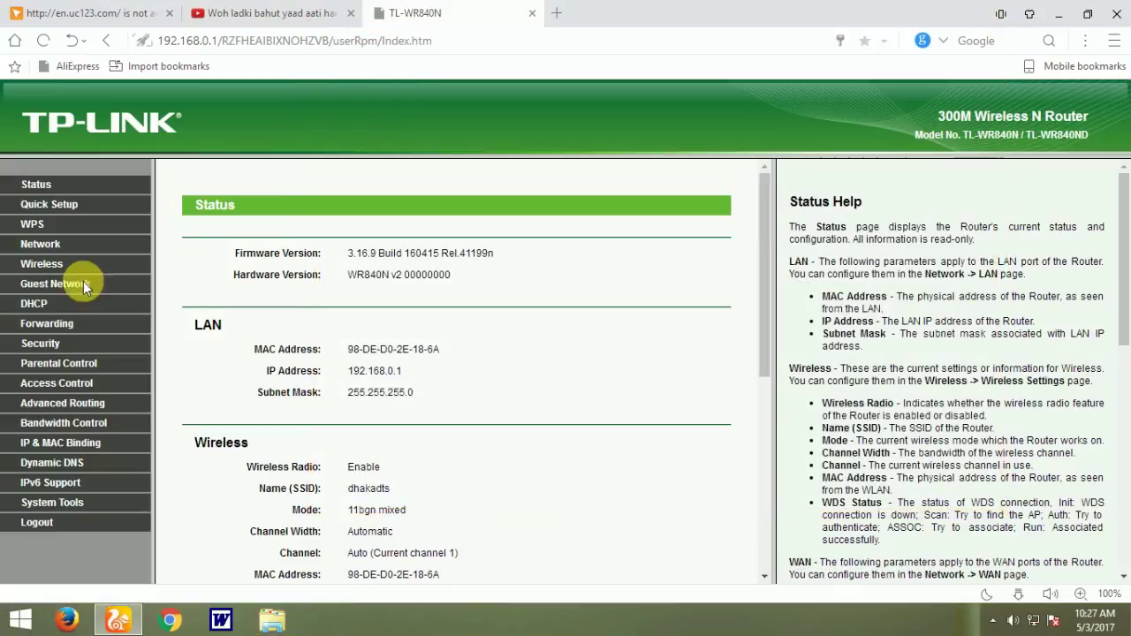
{"action": "left_click", "coordinate": [33, 304]}
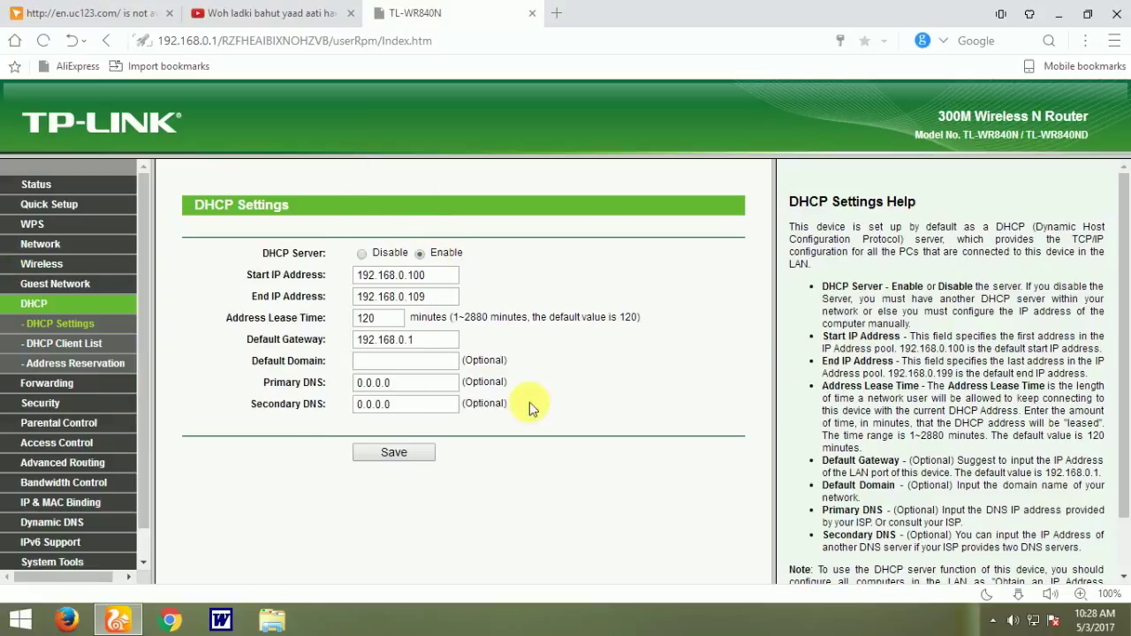
{"action": "left_click", "coordinate": [55, 324]}
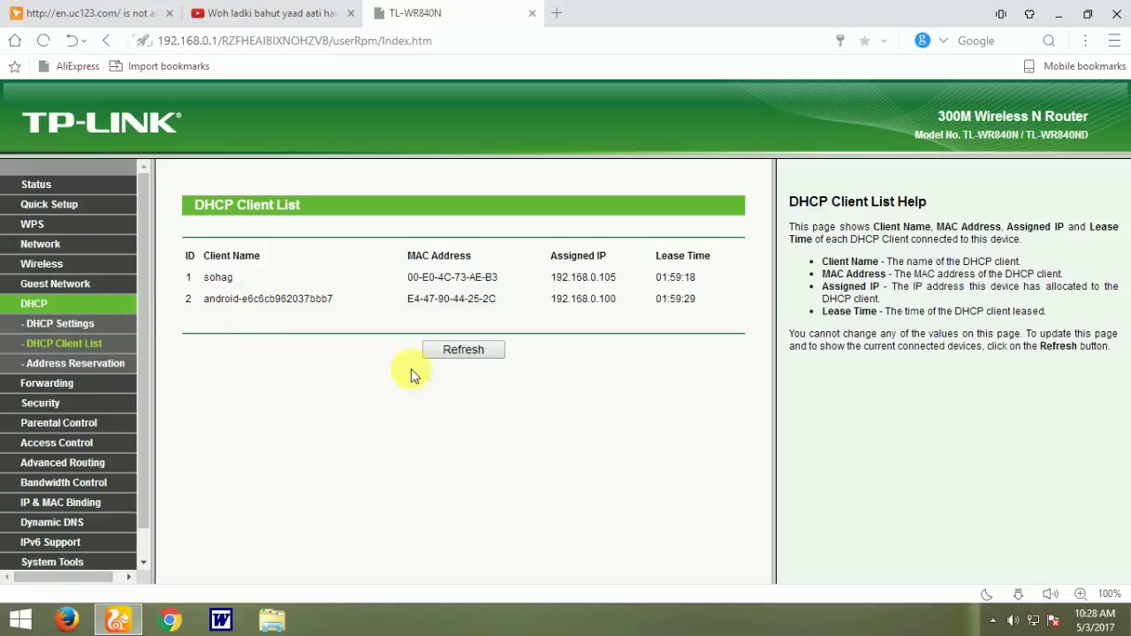
Step: Refresh the client leases and return to DHCP Settings showing pool 192.168.0.100–192.168.0.109
{"action": "left_click", "coordinate": [469, 350]}
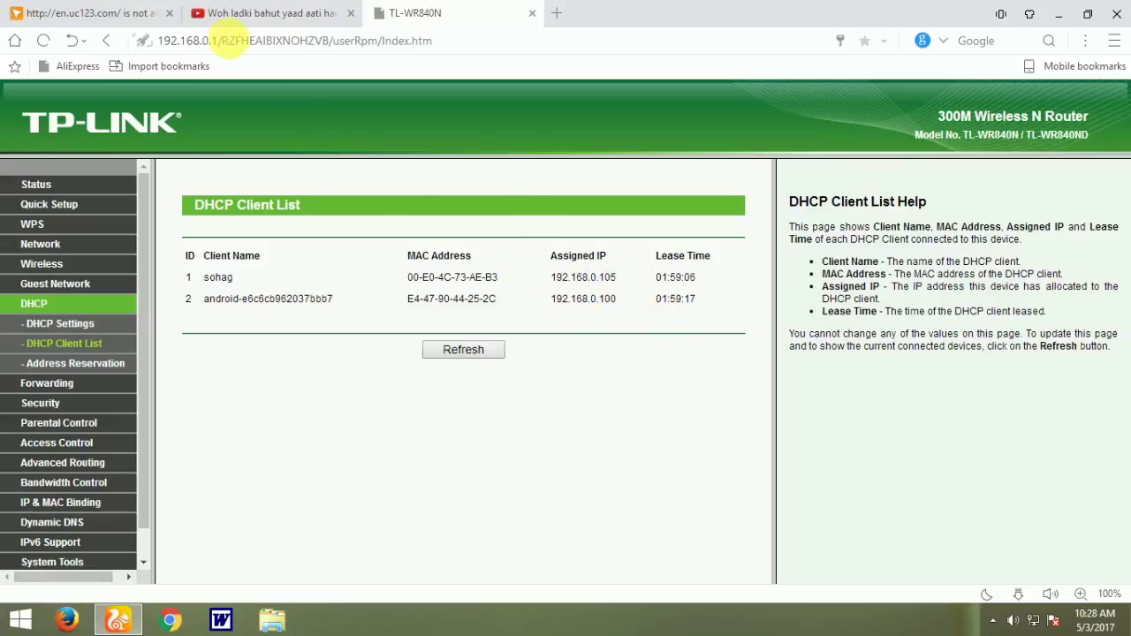
{"action": "left_click_drag", "start_coordinate": [218, 42], "coordinate": [158, 44]}
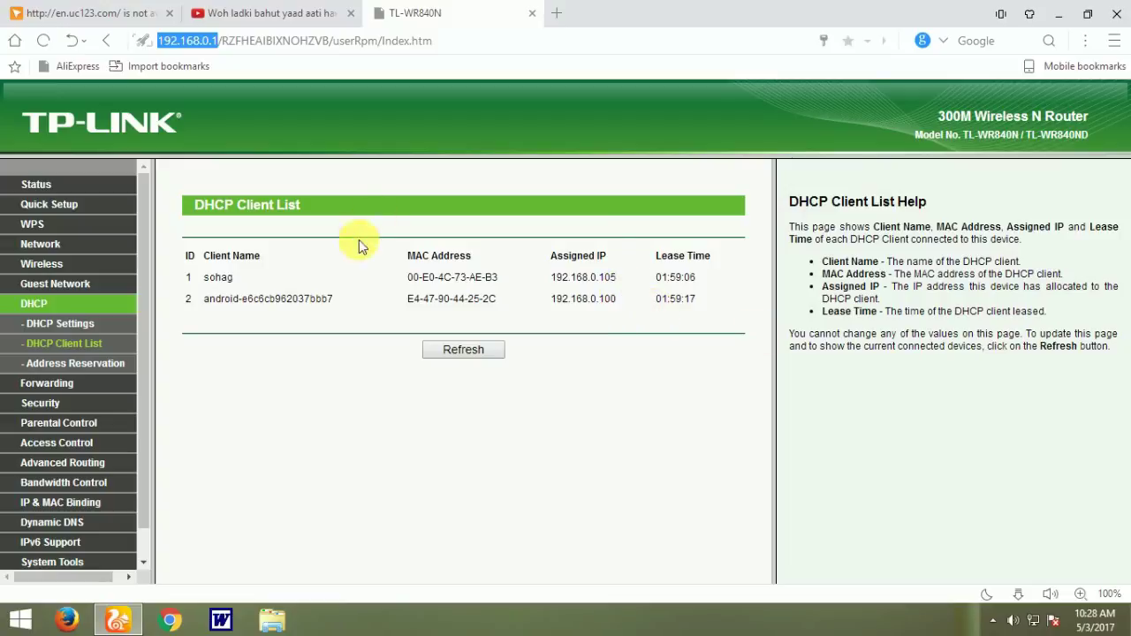
{"action": "left_click", "coordinate": [91, 327]}
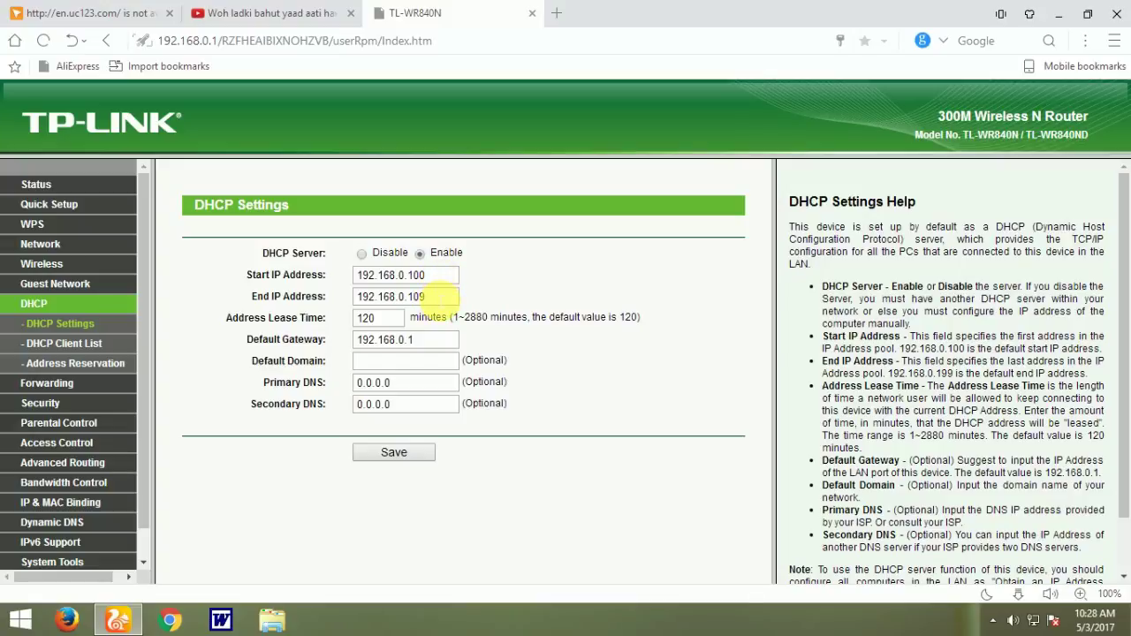
Step: Show the DHCP Client List with clients at 192.168.0.105 and 192.168.0.100
{"action": "left_click", "coordinate": [76, 347]}
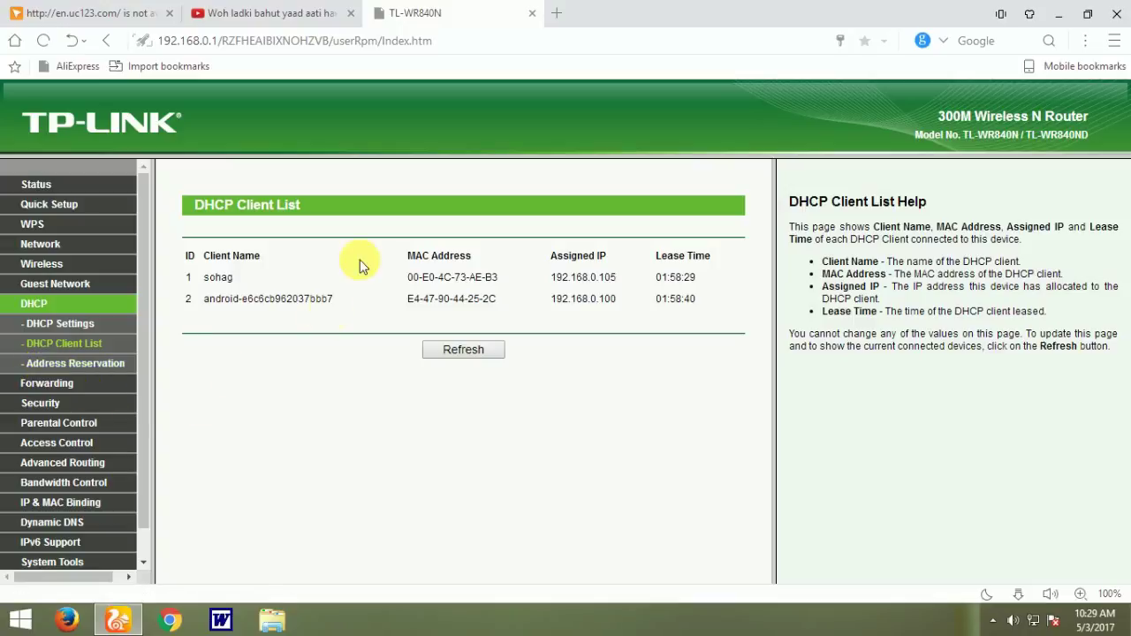
Step: Select the first client's MAC address and switch to the empty Address Reservation page
{"action": "left_click_drag", "start_coordinate": [406, 279], "coordinate": [485, 286]}
{"action": "left_click", "coordinate": [380, 282]}
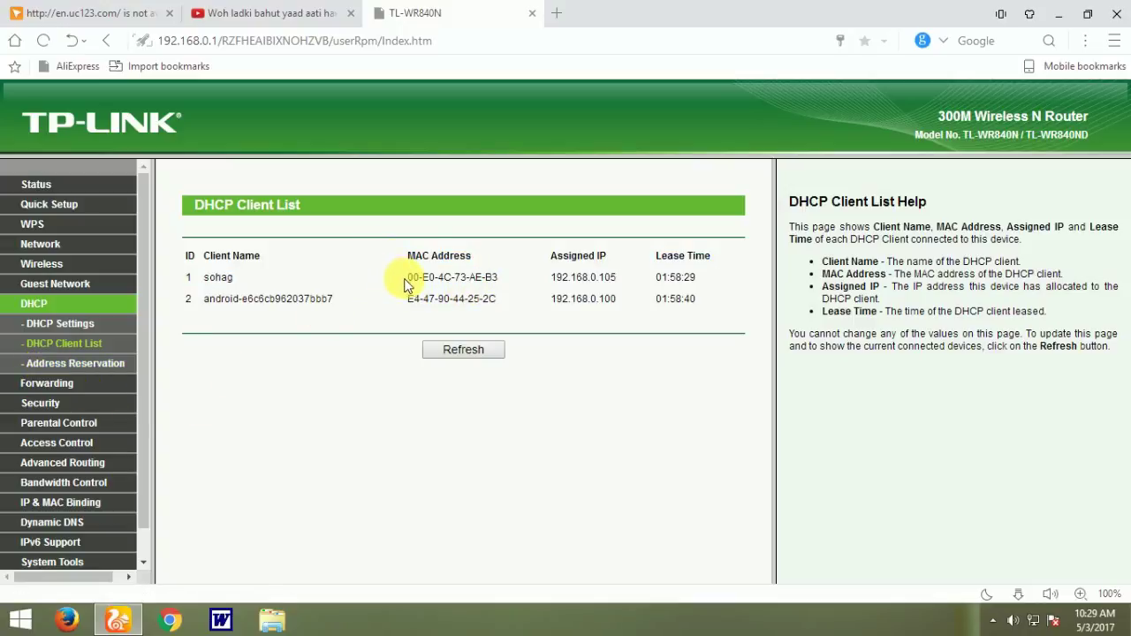
{"action": "left_click_drag", "start_coordinate": [403, 281], "coordinate": [488, 281]}
{"action": "key", "text": "ctrl+c"}
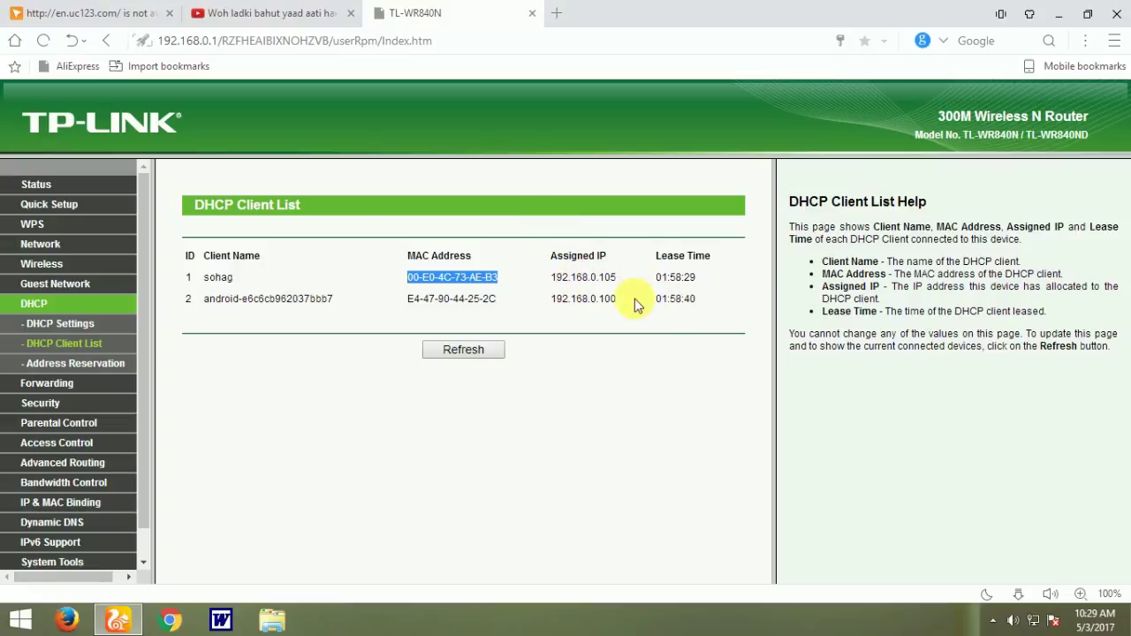
{"action": "left_click", "coordinate": [72, 363]}
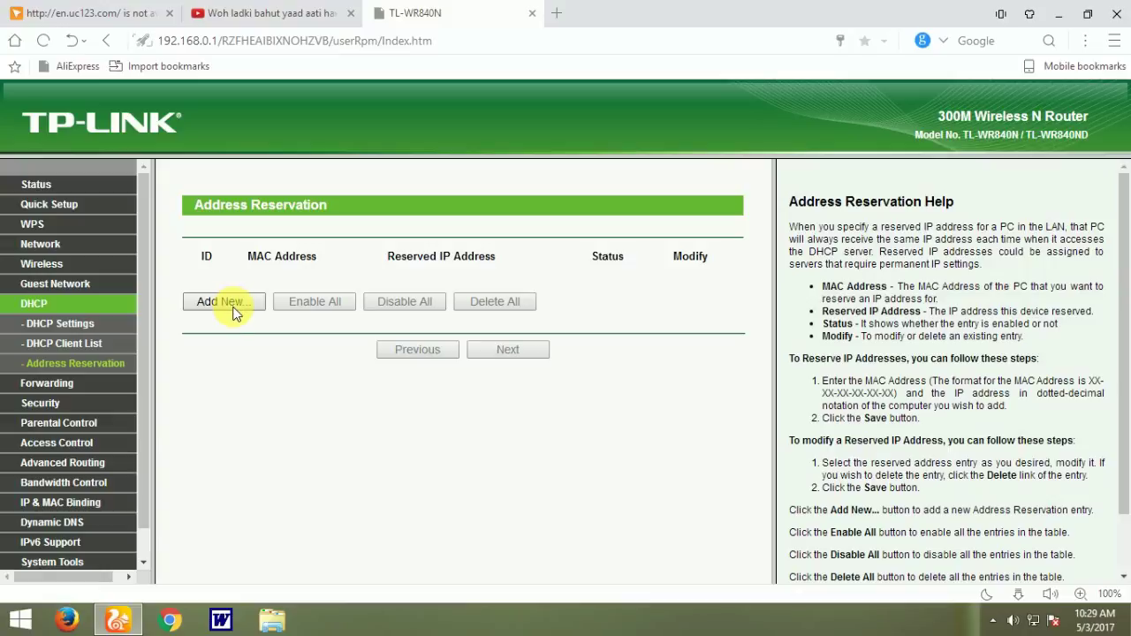
Step: Add and save an enabled reservation binding MAC 00-E0-4C-73-AE-B3 to 192.168.0.105
{"action": "left_click", "coordinate": [232, 305]}
{"action": "left_click", "coordinate": [405, 263]}
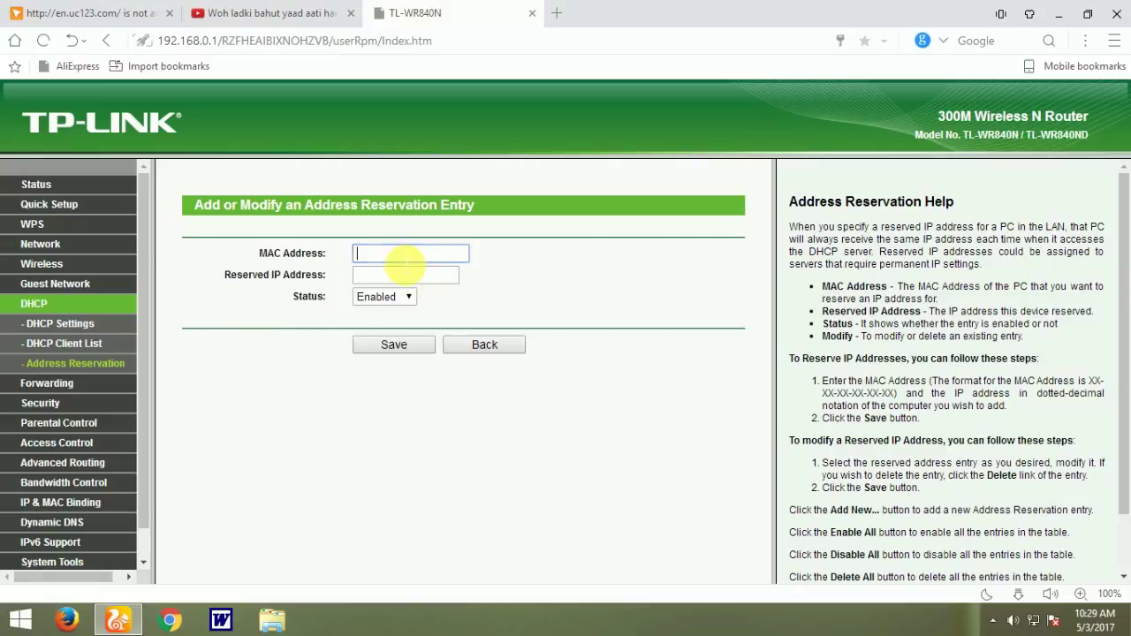
{"action": "key", "text": "ctrl+v"}
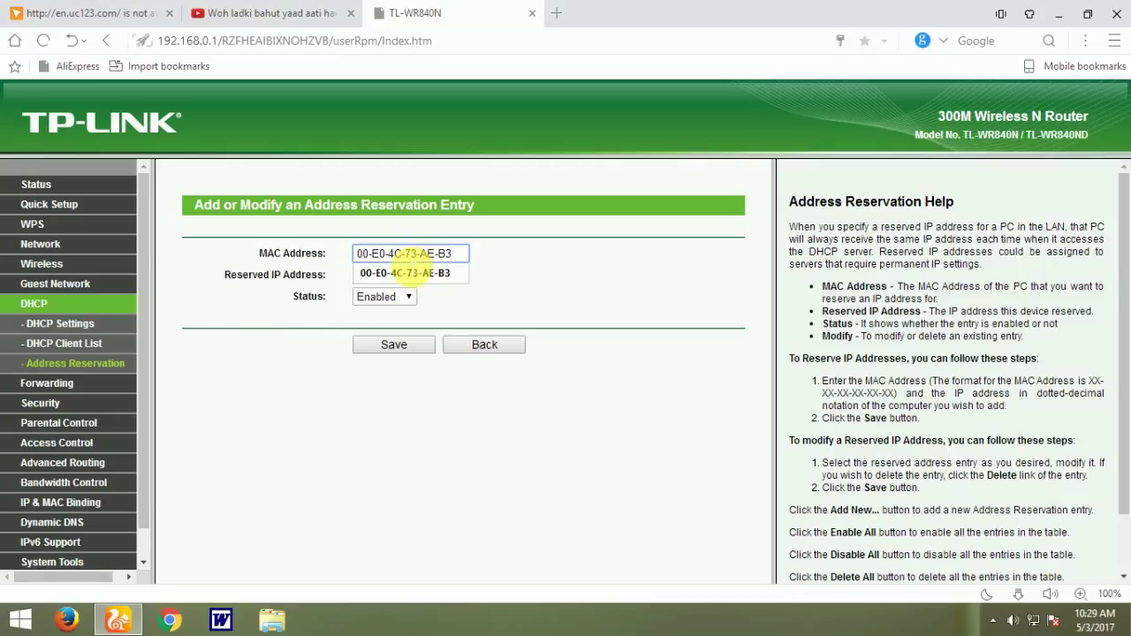
{"action": "left_click", "coordinate": [508, 275]}
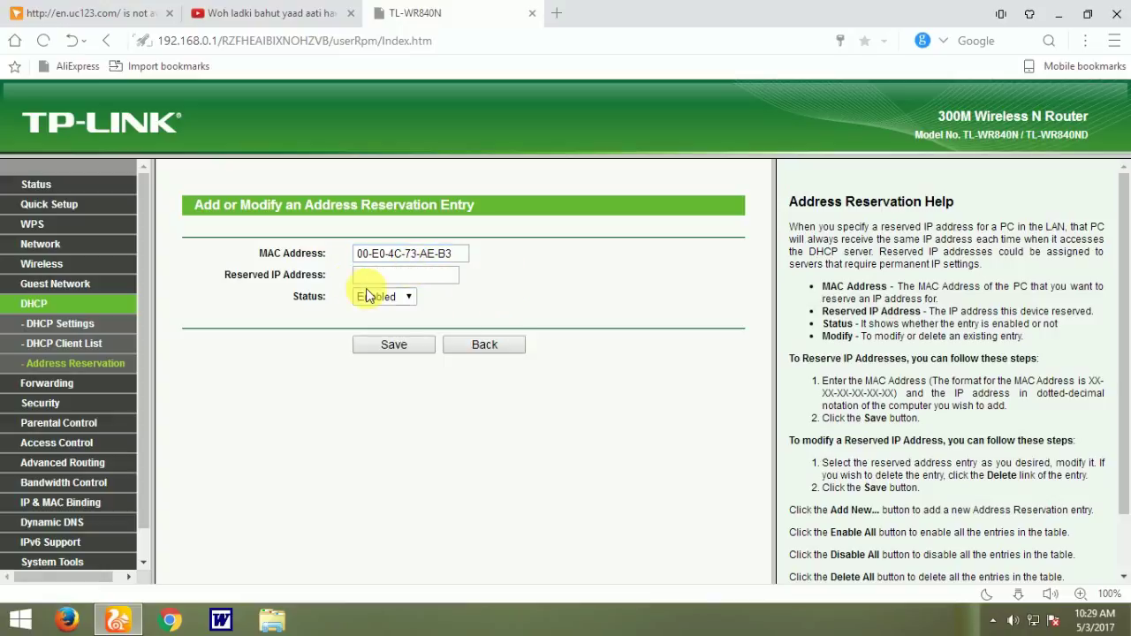
{"action": "left_click", "coordinate": [399, 278]}
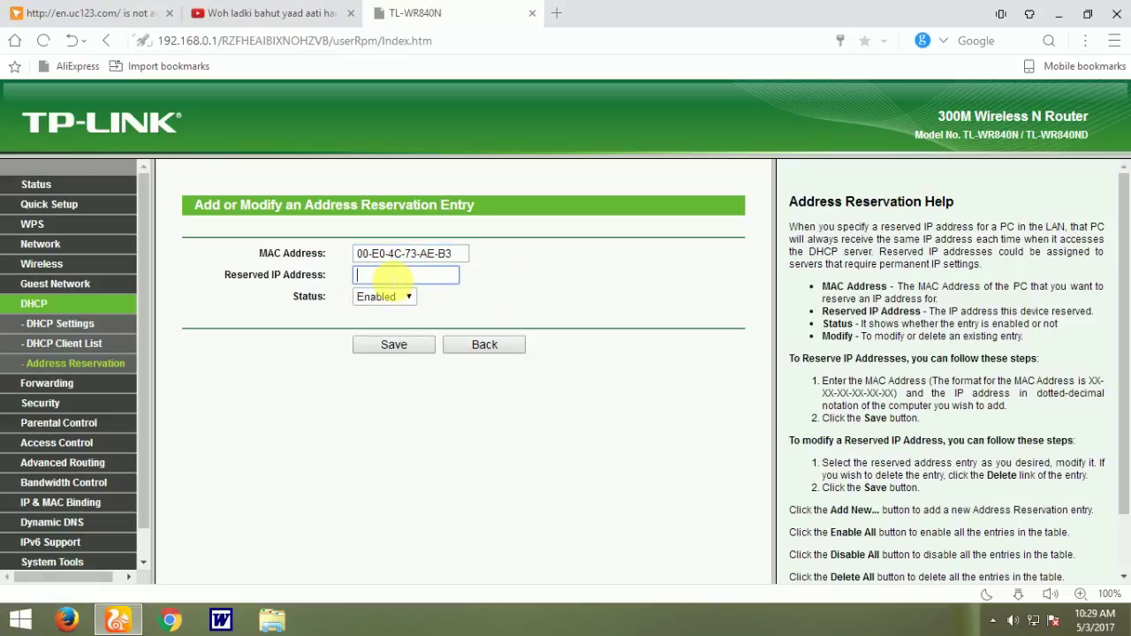
{"action": "type", "text": "1"}
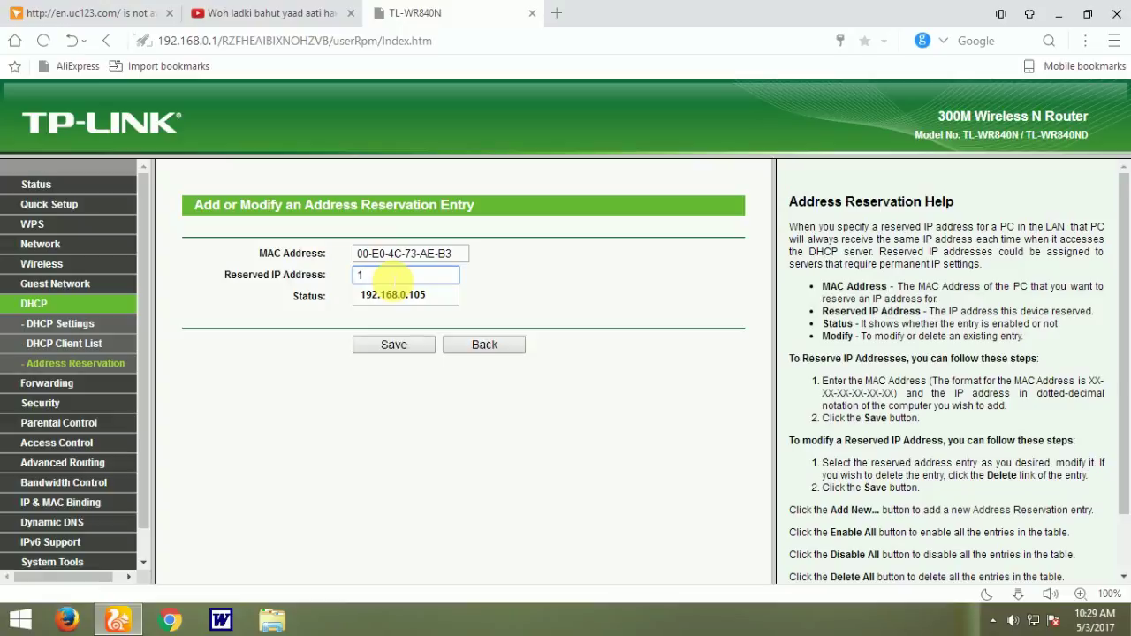
{"action": "left_click", "coordinate": [393, 294]}
{"action": "left_click", "coordinate": [398, 352]}
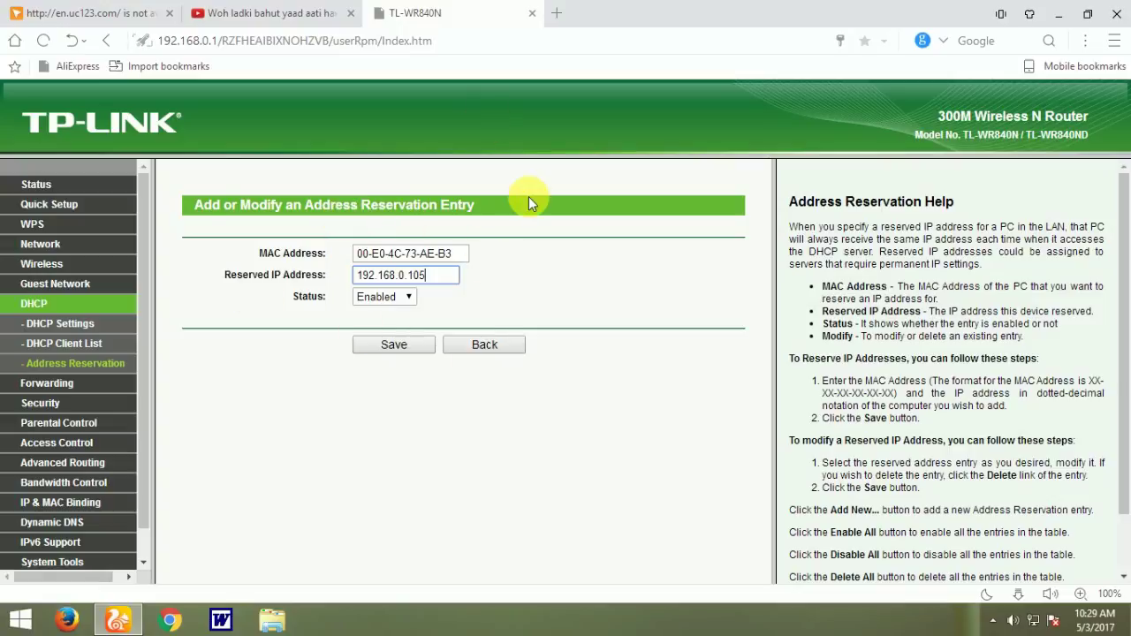
{"action": "left_click", "coordinate": [400, 348]}
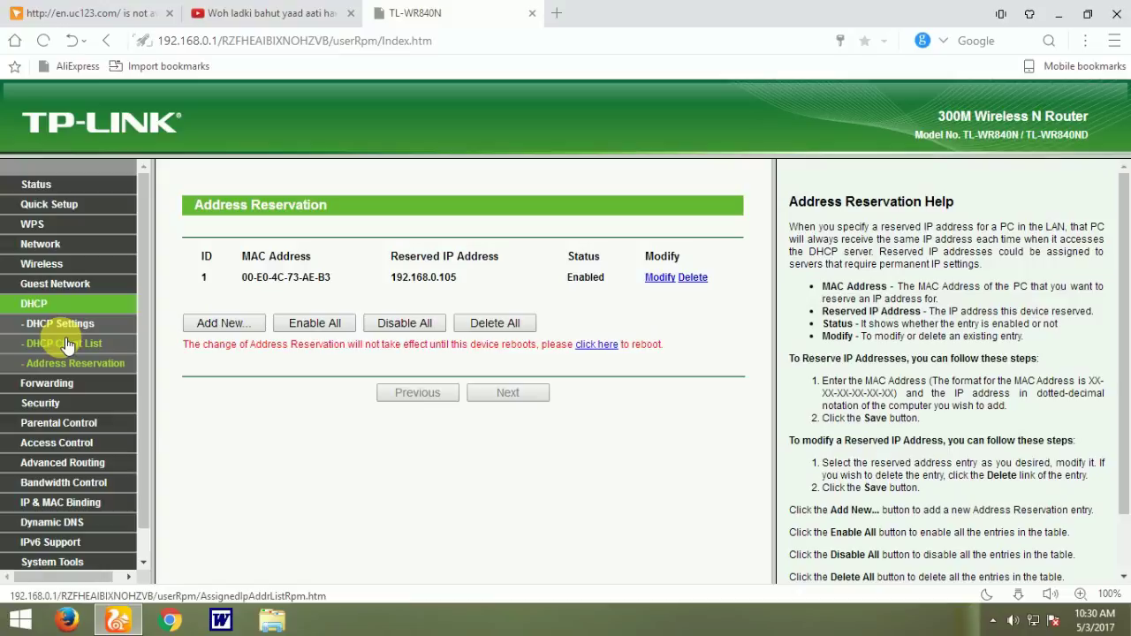
{"action": "left_click_drag", "start_coordinate": [499, 299], "coordinate": [369, 252]}
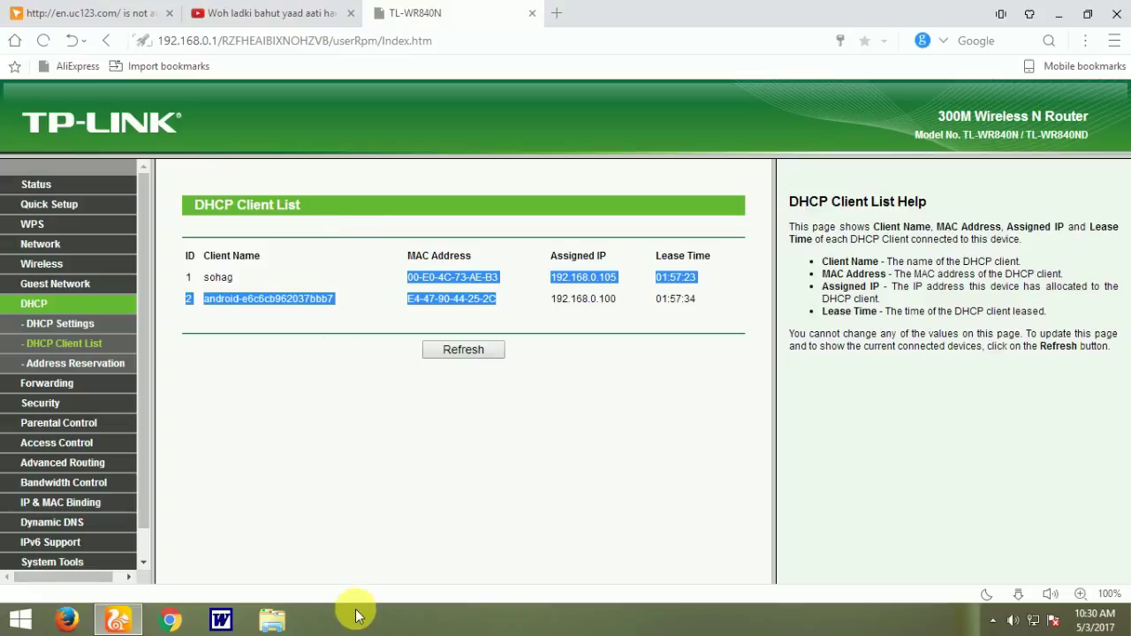
{"action": "left_click", "coordinate": [66, 323]}
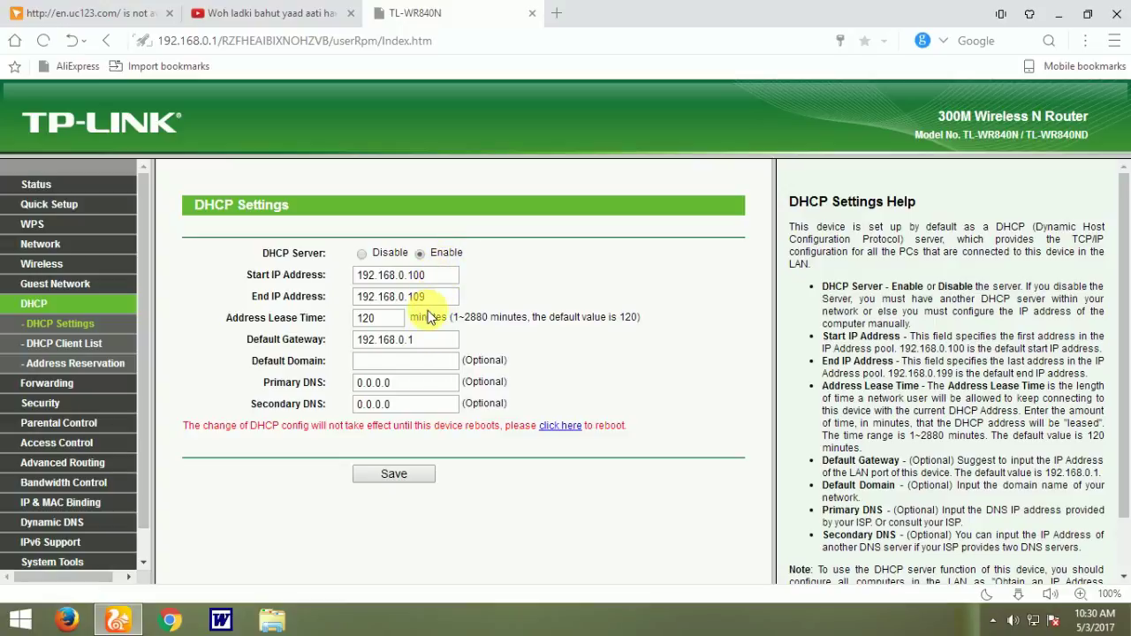
{"action": "left_click", "coordinate": [96, 364]}
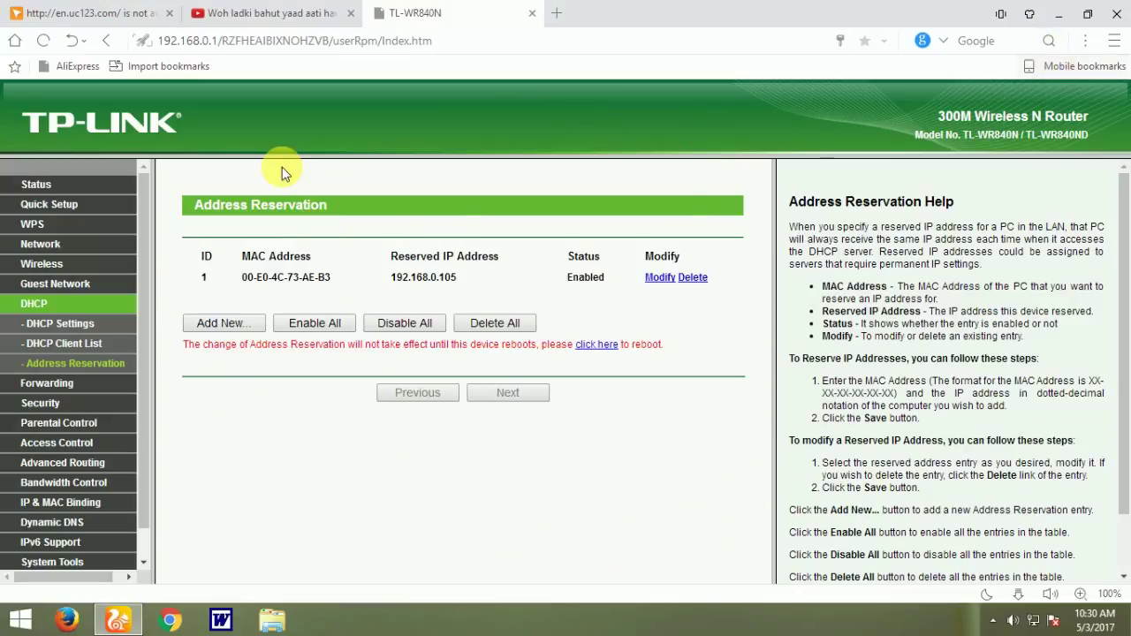
{"action": "left_click", "coordinate": [64, 343]}
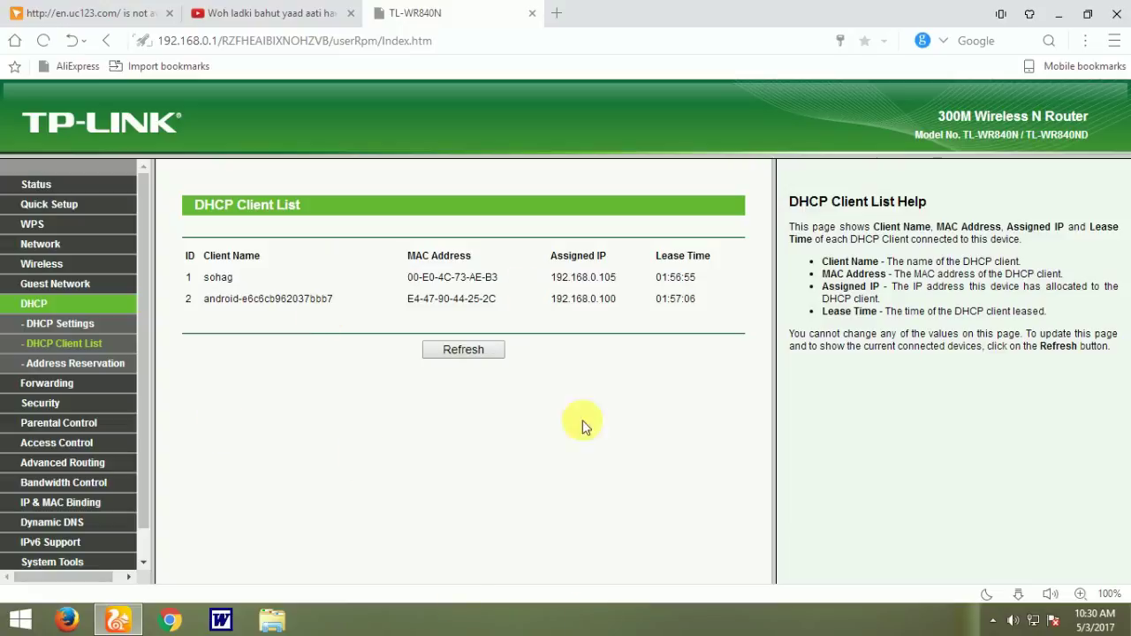
{"action": "left_click", "coordinate": [75, 363]}
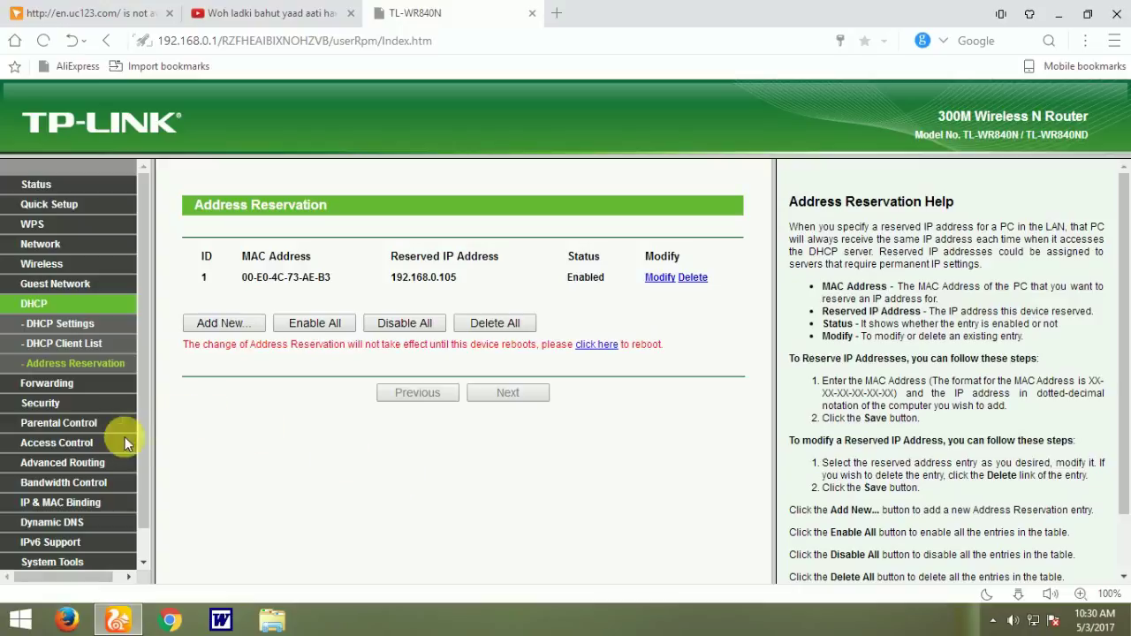
{"action": "scroll", "coordinate": [141, 437], "scroll_direction": "down", "scroll_amount": 1}
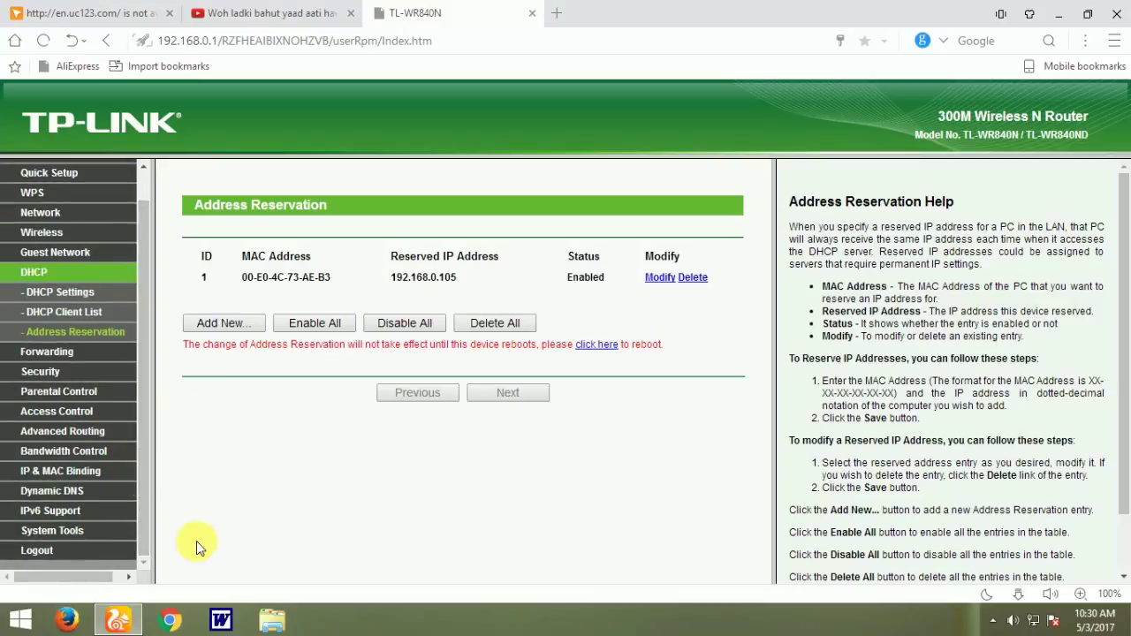
Step: Navigate to the System Tools > Password page
{"action": "left_click", "coordinate": [58, 533]}
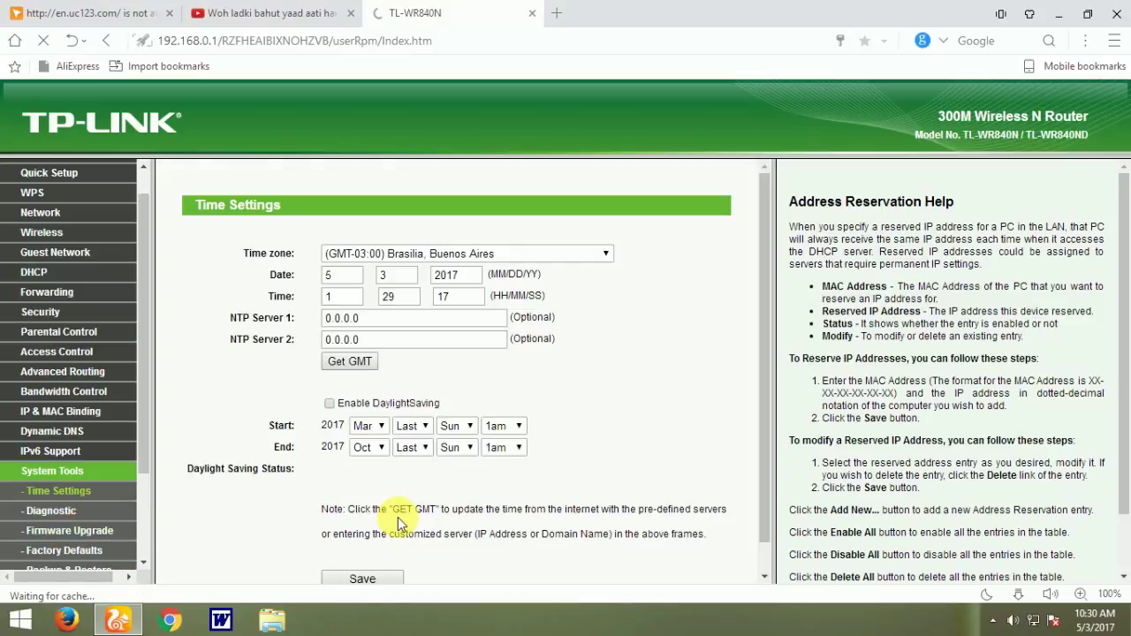
{"action": "scroll", "coordinate": [469, 511], "scroll_direction": "down", "scroll_amount": 1}
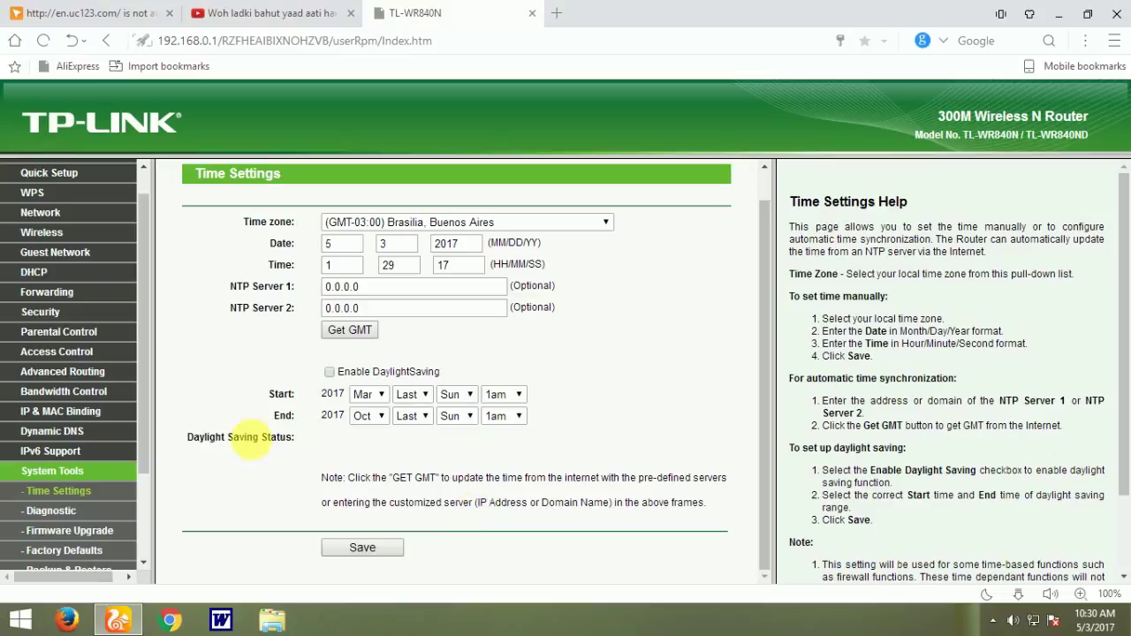
{"action": "left_click_drag", "start_coordinate": [145, 419], "coordinate": [126, 517]}
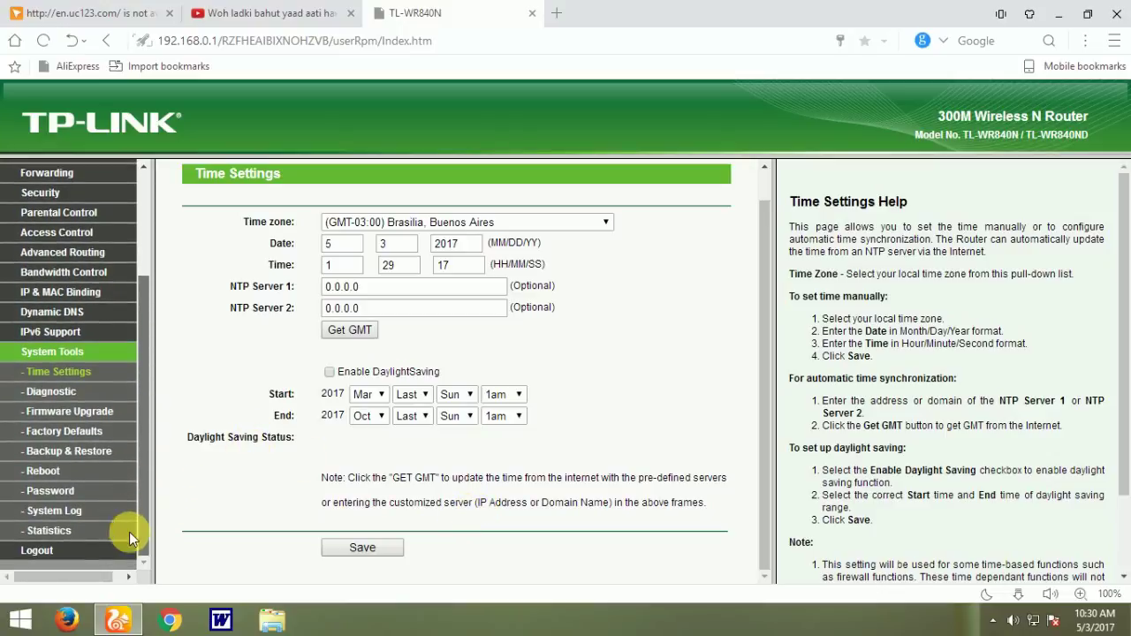
{"action": "left_click", "coordinate": [52, 492]}
Step: Enter old user name admin and the current login password
{"action": "left_click", "coordinate": [441, 281]}
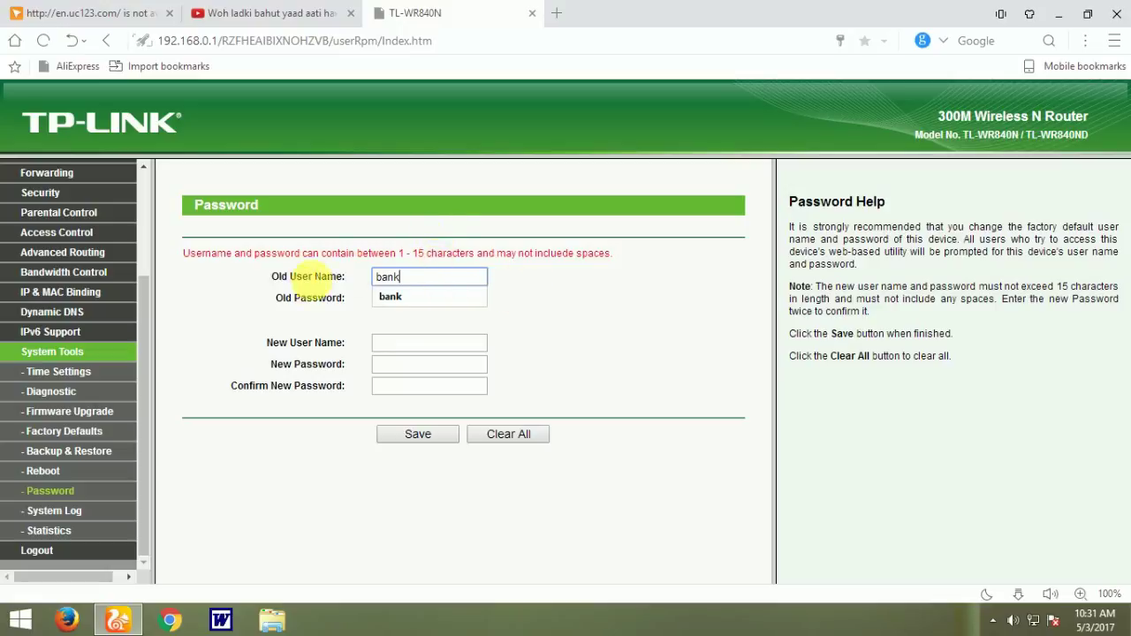
{"action": "key", "text": "BackSpace"}
{"action": "key", "text": "BackSpace"}
{"action": "type", "text": "s"}
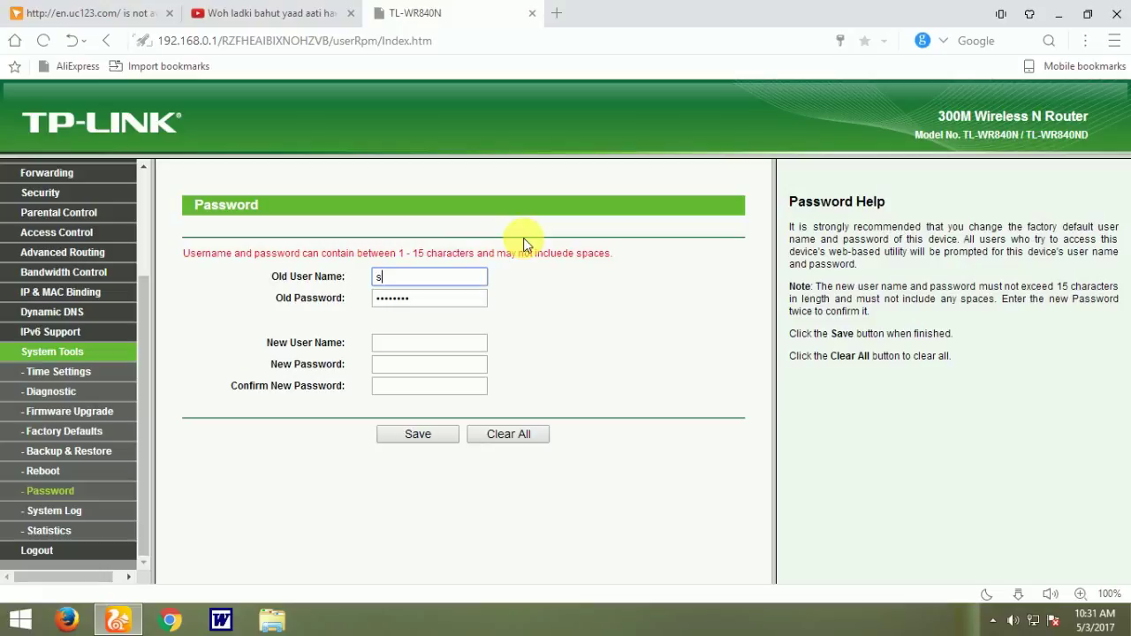
{"action": "type", "text": "ohag"}
{"action": "left_click", "coordinate": [442, 302]}
{"action": "left_click", "coordinate": [442, 279]}
{"action": "key", "text": "BackSpace"}
{"action": "key", "text": "BackSpace"}
{"action": "type", "text": "admin"}
{"action": "left_click", "coordinate": [424, 305]}
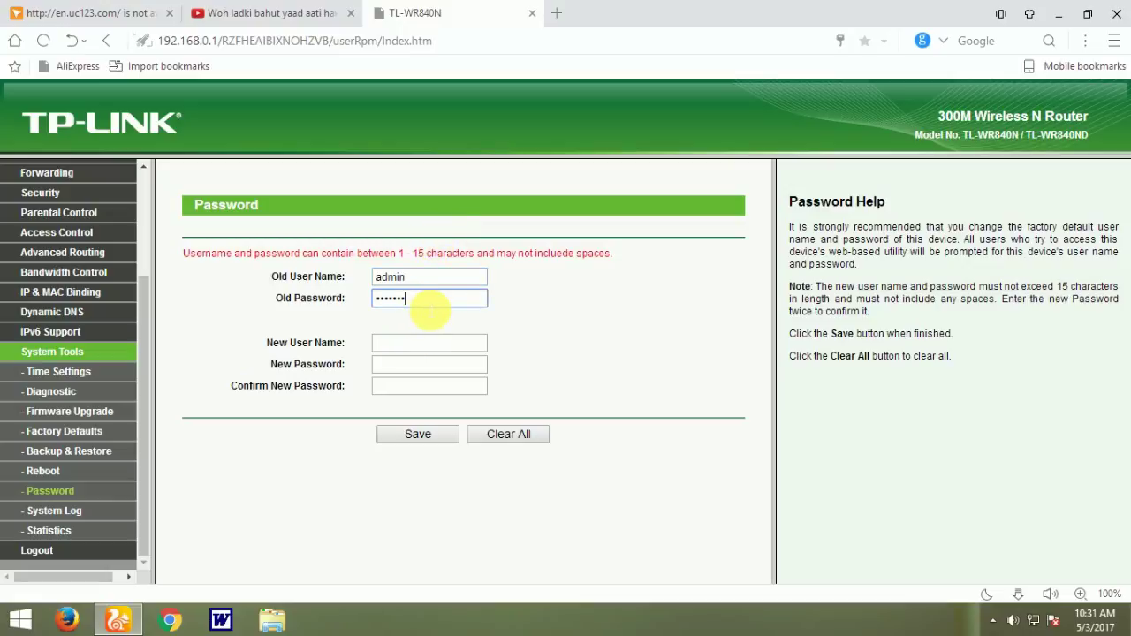
{"action": "type", "text": "dmin"}
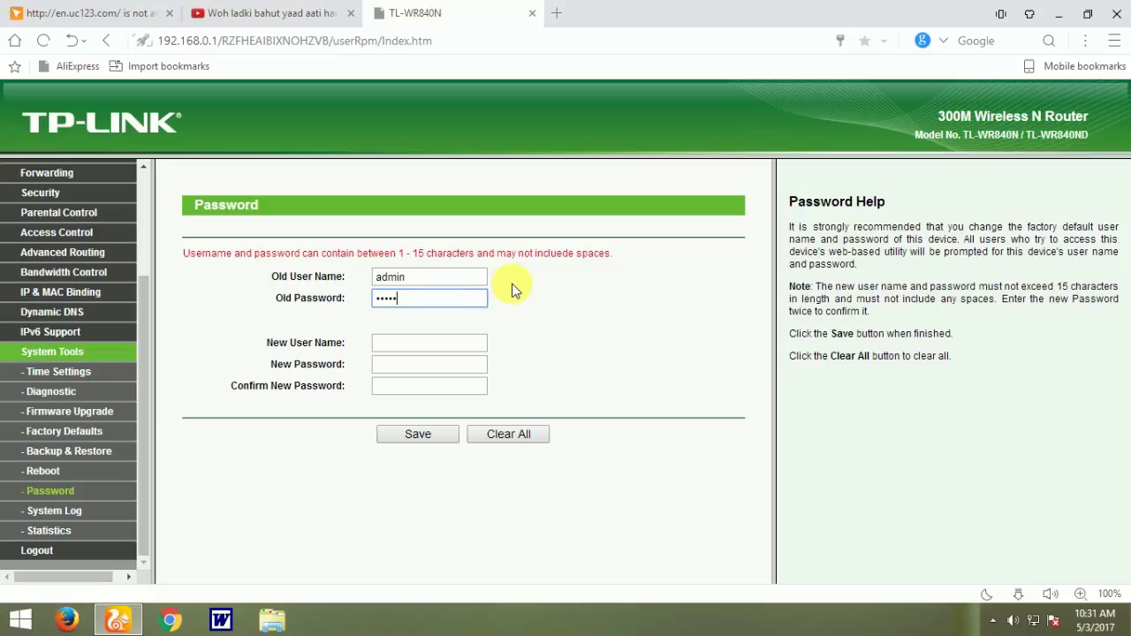
Step: Enter new user name admin and start typing the new password
{"action": "key", "text": "Tab"}
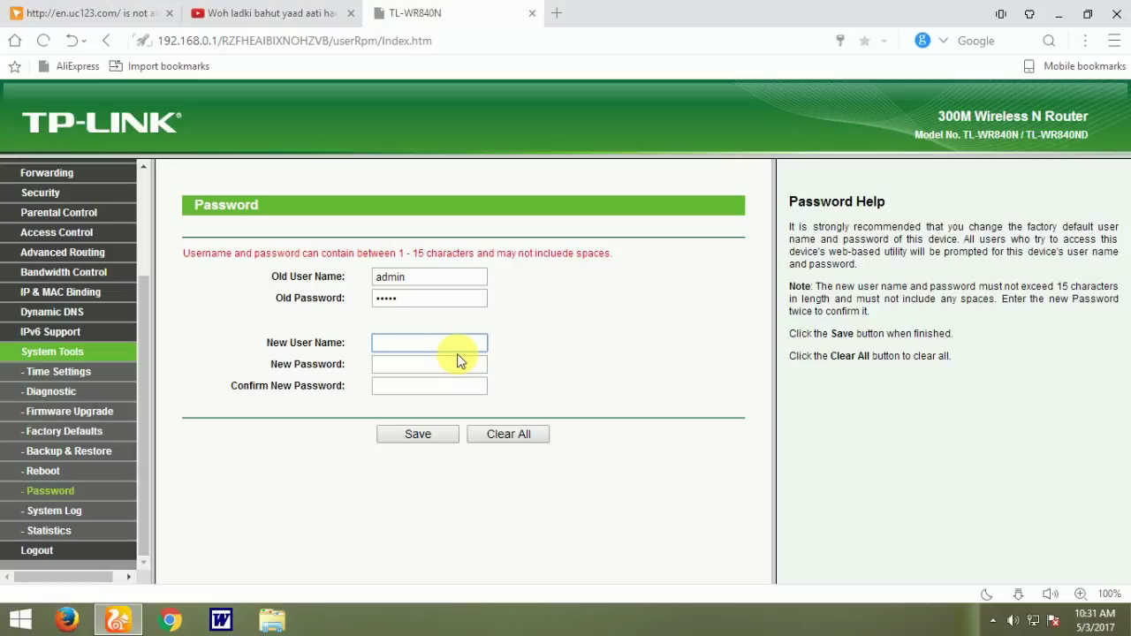
{"action": "type", "text": "admin"}
{"action": "left_click", "coordinate": [443, 370]}
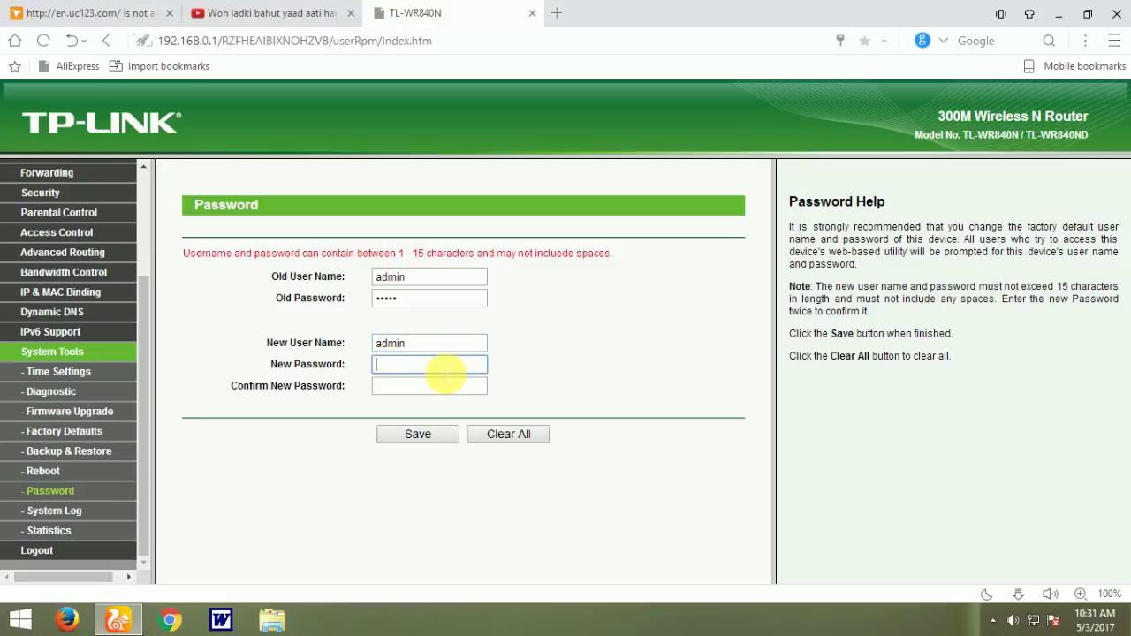
{"action": "type", "text": "1234"}
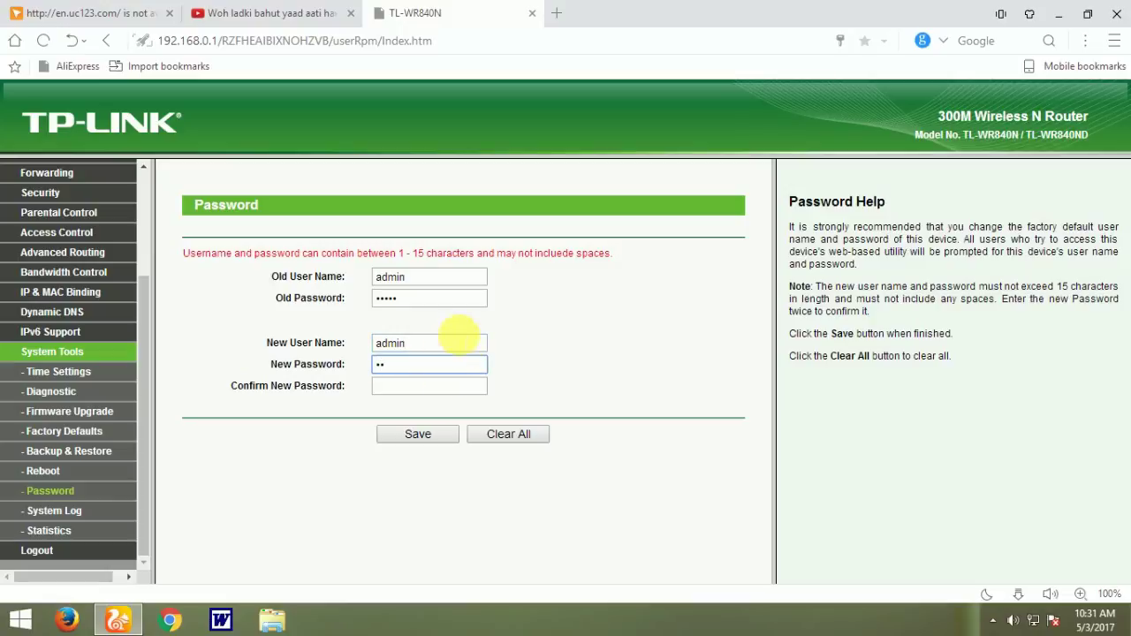
{"action": "type", "text": "567"}
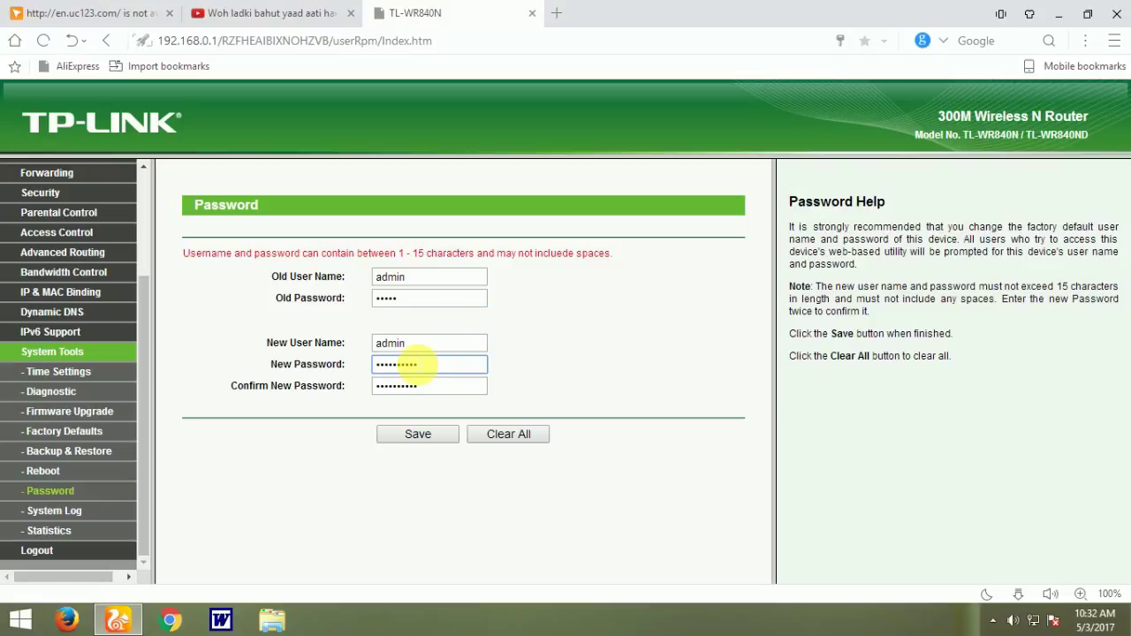
Step: Save the new admin credentials, then enter the new username and password on the login page
{"action": "left_click", "coordinate": [422, 434]}
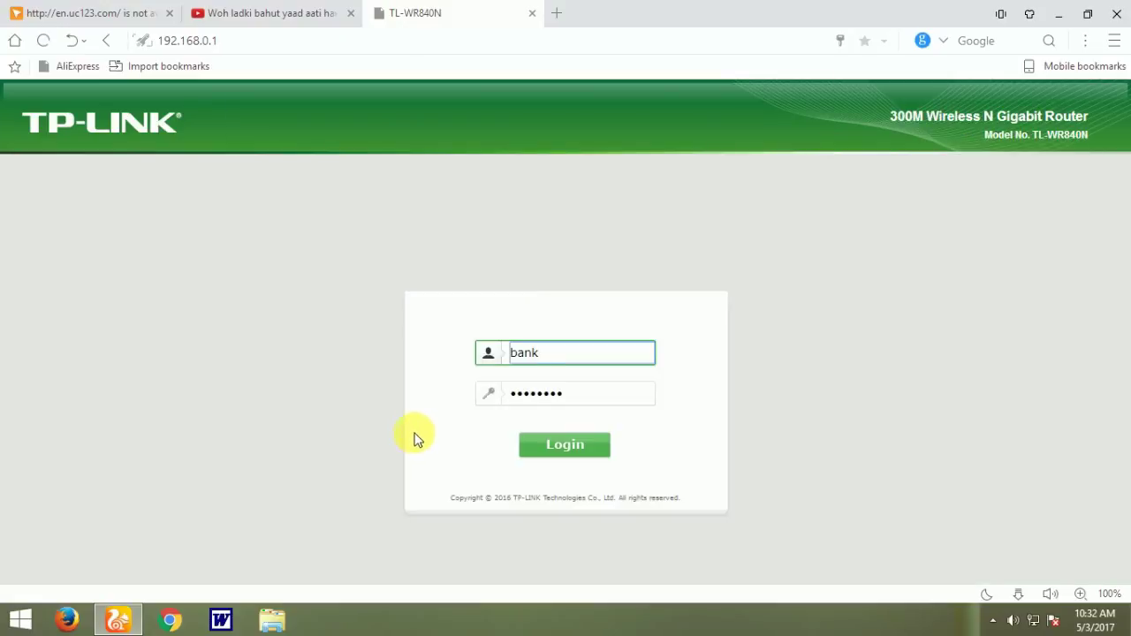
{"action": "key", "text": "BackSpace"}
{"action": "key", "text": "BackSpace"}
{"action": "key", "text": "BackSpace"}
{"action": "key", "text": "BackSpace"}
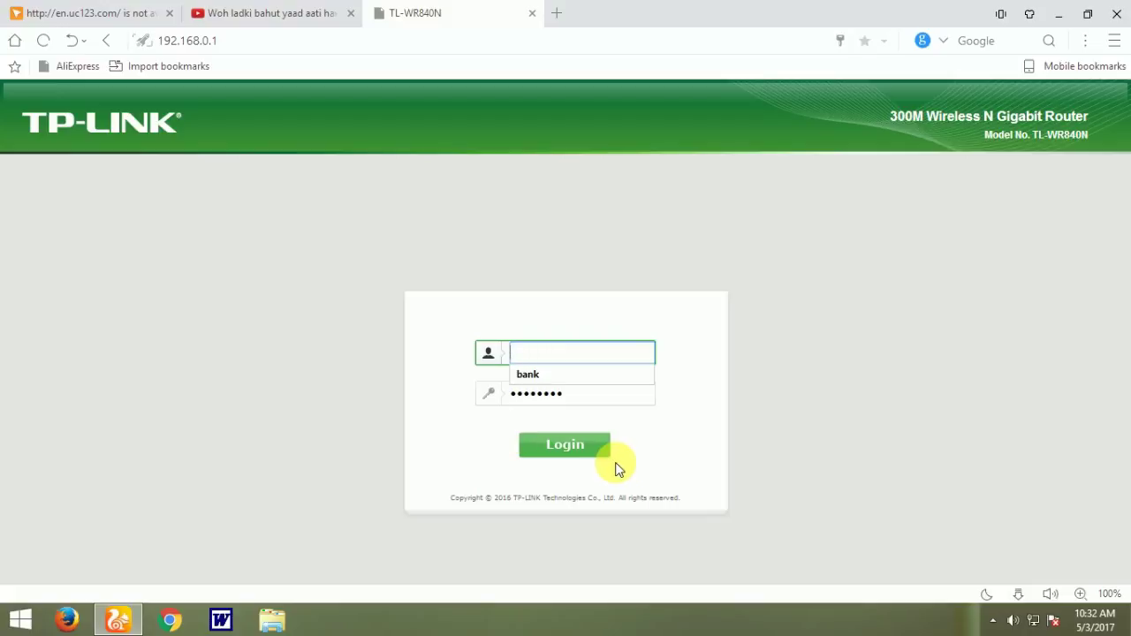
{"action": "type", "text": "so"}
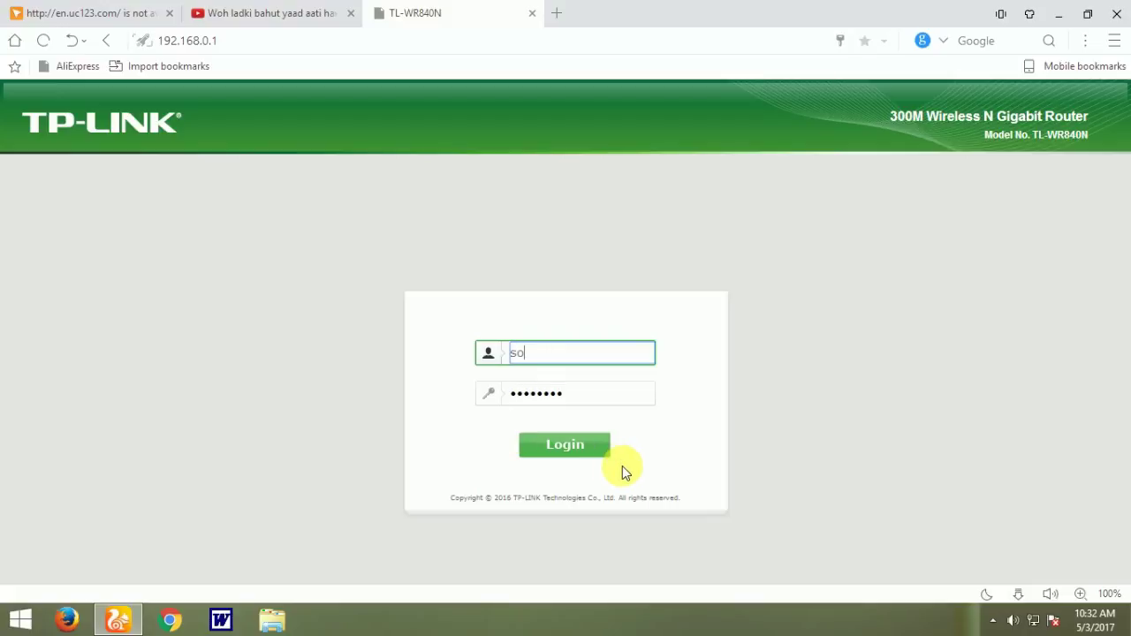
{"action": "type", "text": "hag"}
{"action": "left_click", "coordinate": [583, 402]}
{"action": "key", "text": "BackSpace"}
{"action": "key", "text": "BackSpace"}
{"action": "key", "text": "BackSpace"}
{"action": "key", "text": "BackSpace"}
{"action": "key", "text": "BackSpace"}
{"action": "key", "text": "BackSpace"}
{"action": "key", "text": "BackSpace"}
{"action": "key", "text": "BackSpace"}
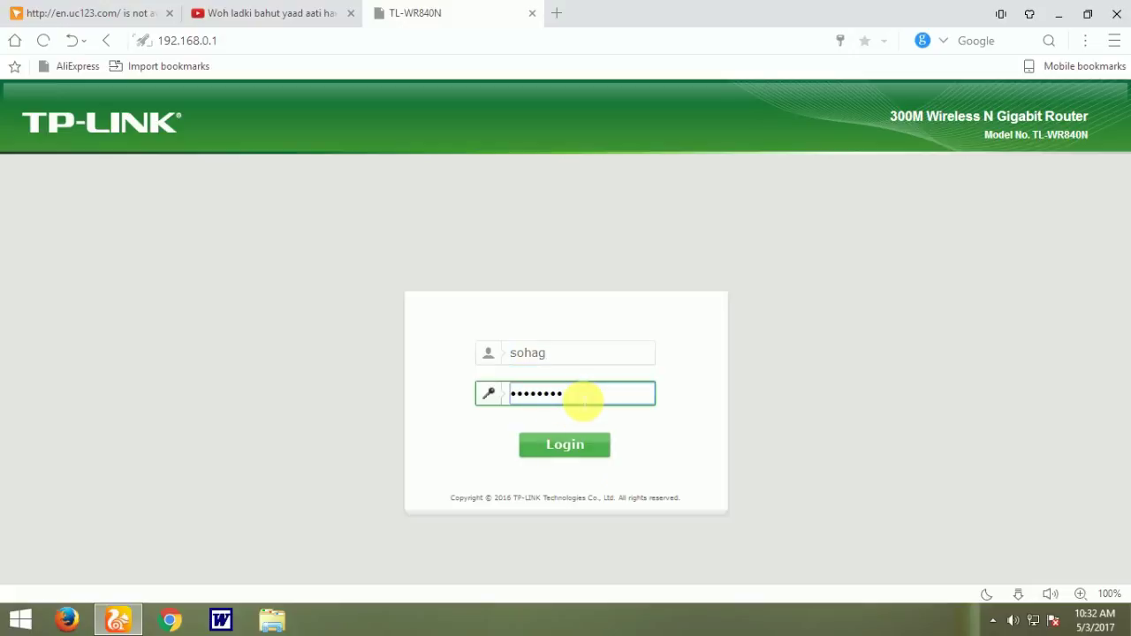
{"action": "type", "text": "**********"}
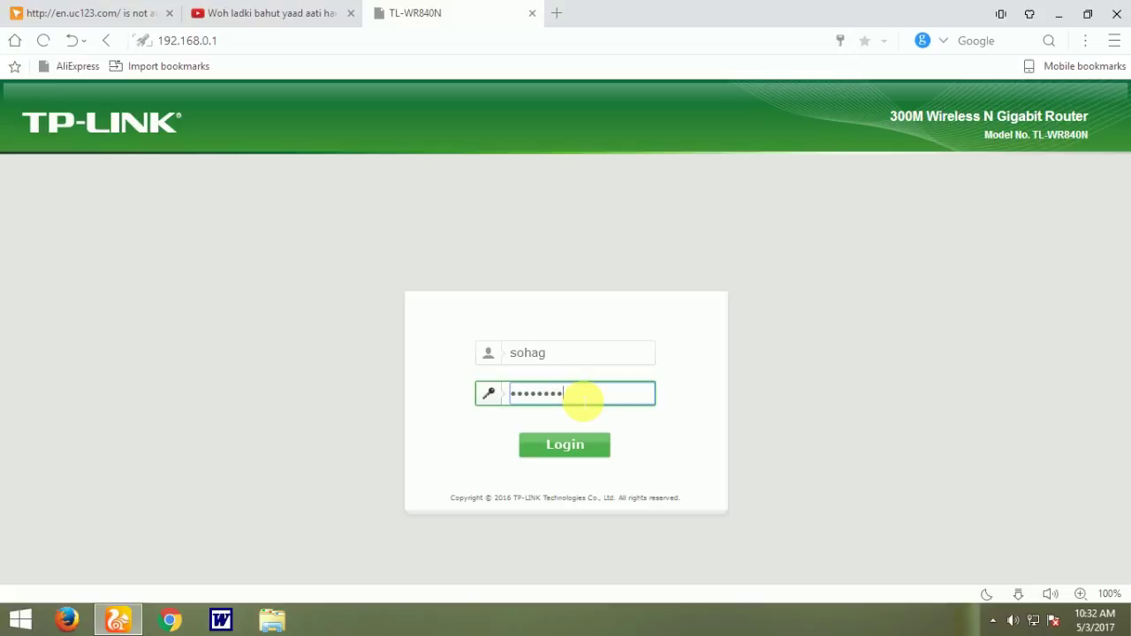
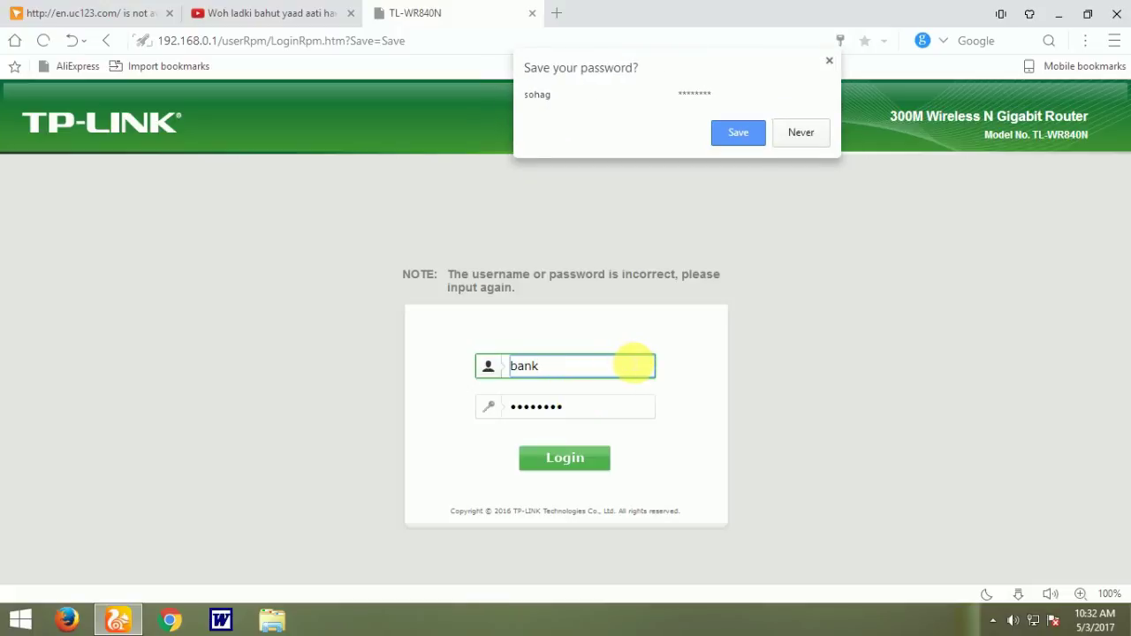
Step: Clear the wrong username 'bank' from the login form's username field
{"action": "left_click", "coordinate": [619, 371]}
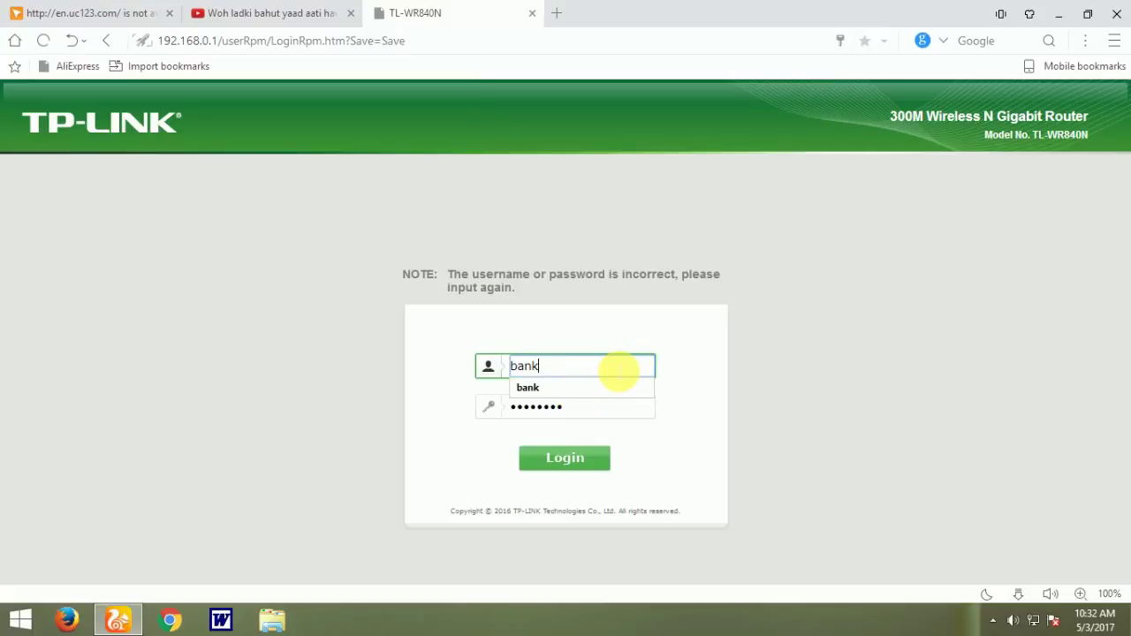
{"action": "key", "text": "ctrl+a"}
{"action": "key", "text": "BackSpace"}
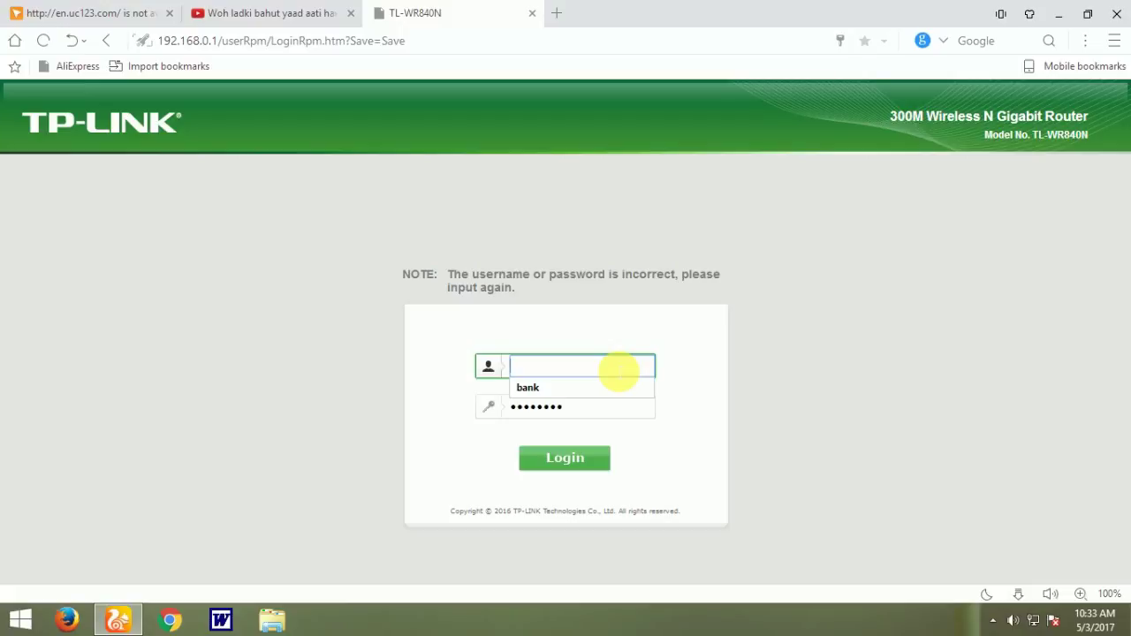
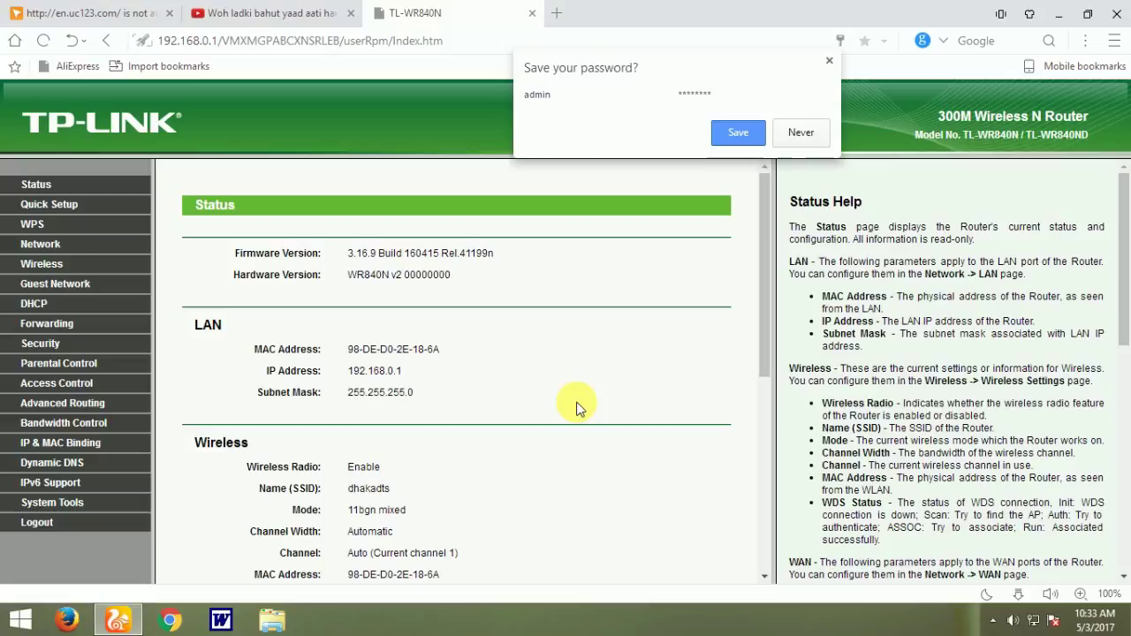
Step: Dismiss the save-password offer, close the router tab, and load 192.168.0.1 in a new tab
{"action": "left_click", "coordinate": [827, 59]}
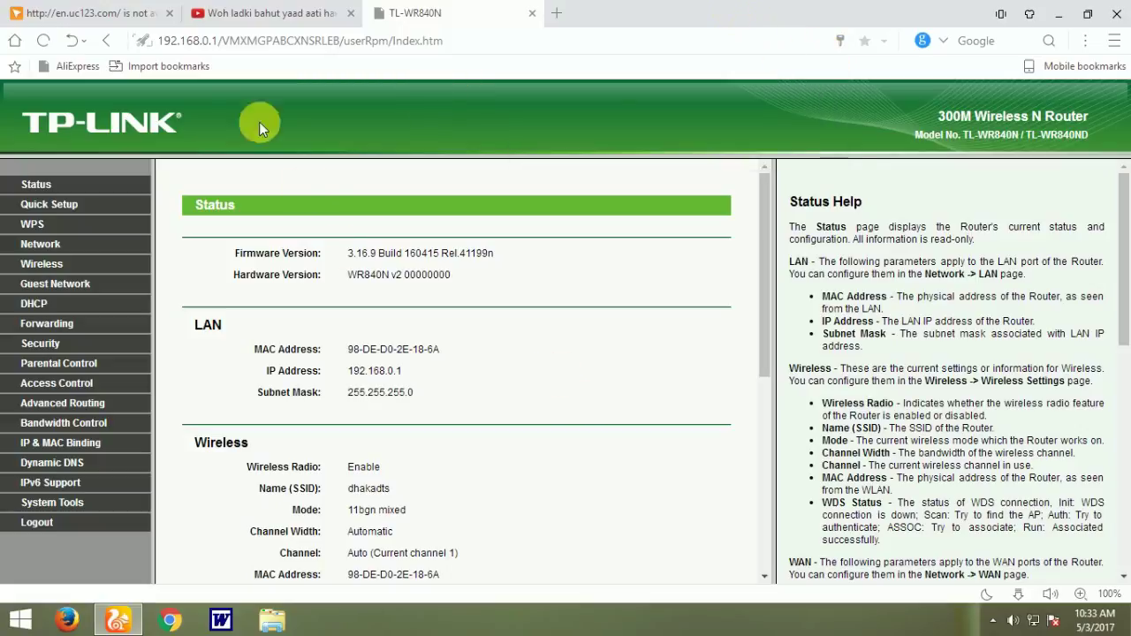
{"action": "left_click", "coordinate": [533, 16]}
{"action": "left_click", "coordinate": [382, 13]}
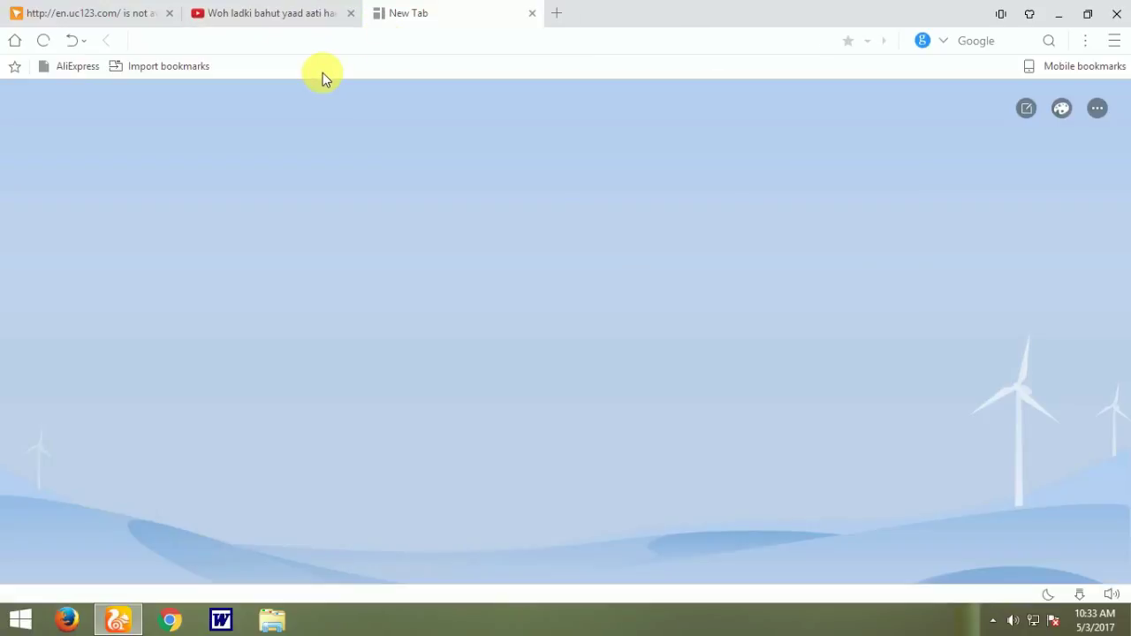
{"action": "type", "text": "192.168.0.1"}
{"action": "key", "text": "Return"}
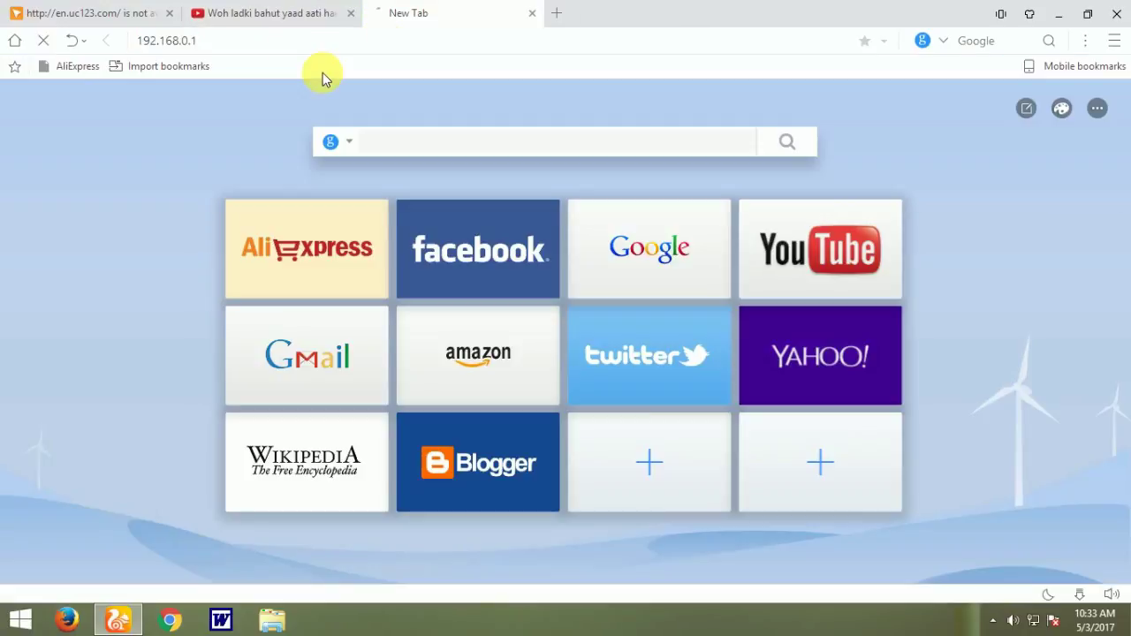